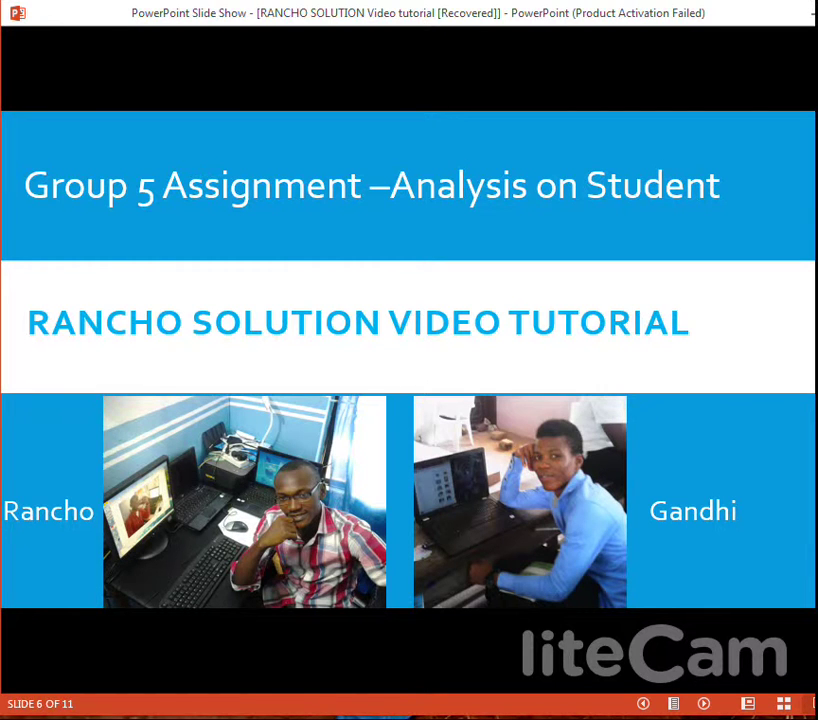
Advance the presentation past the title slide
key(Right)
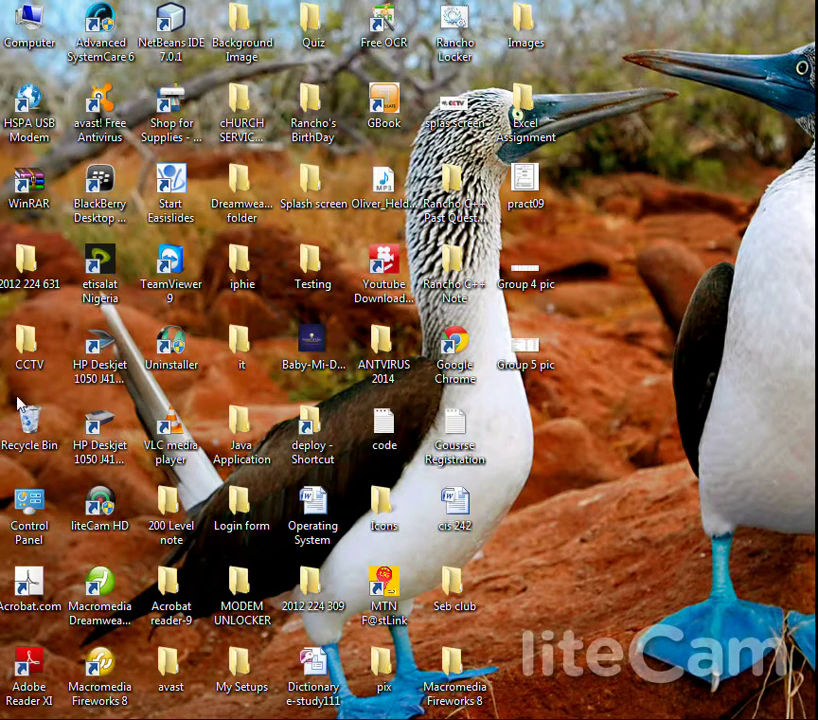
Launch Microsoft Office Excel 2007 from the Start menu's Microsoft Office program group
click(20, 24)
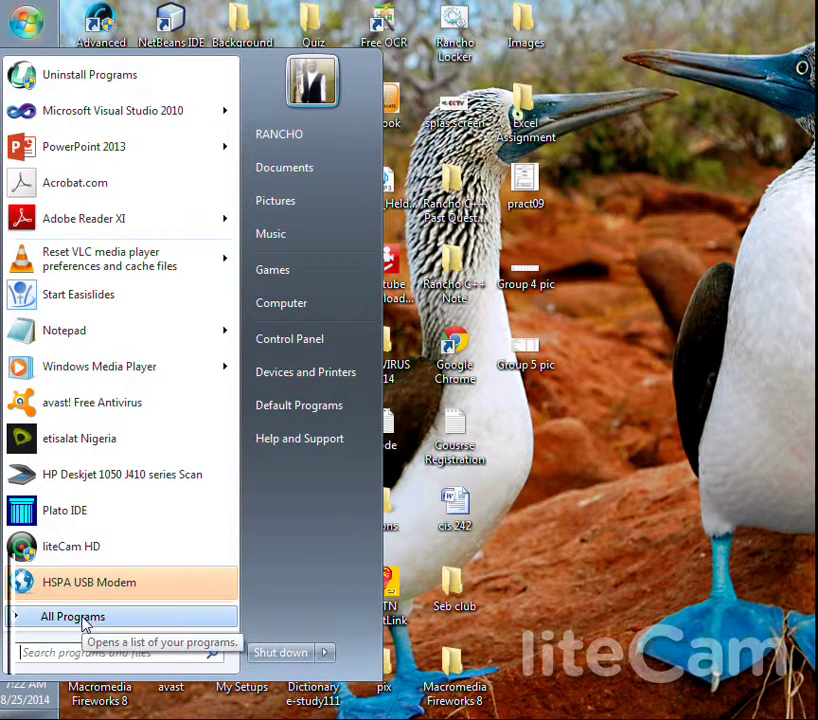
click(84, 619)
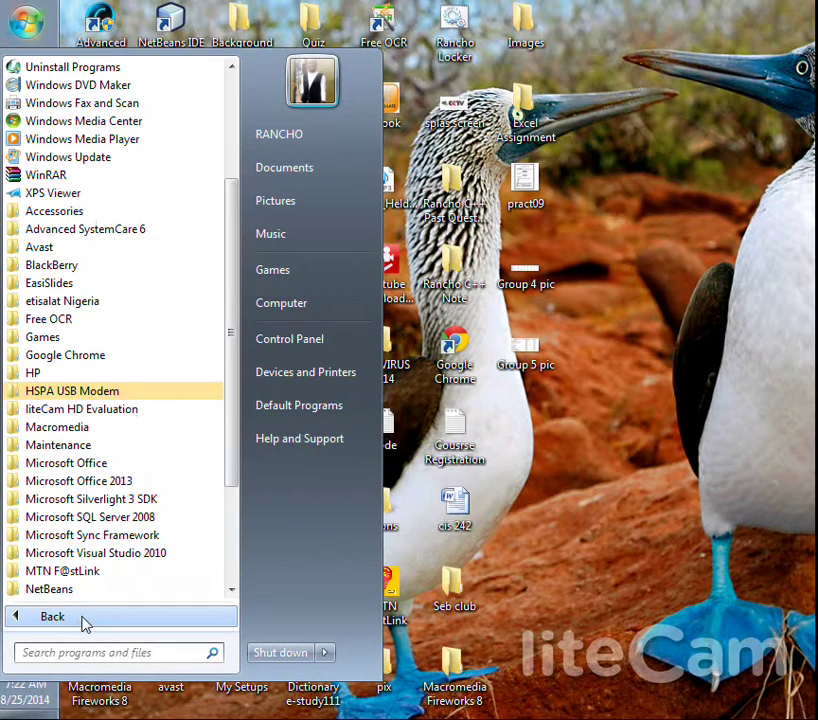
scroll(238, 413, down, 1)
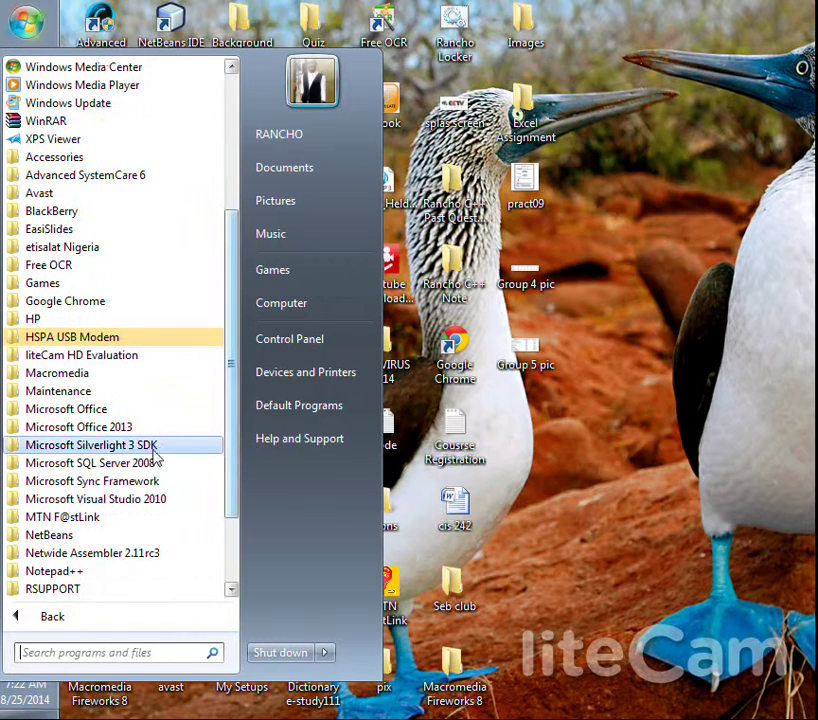
click(96, 412)
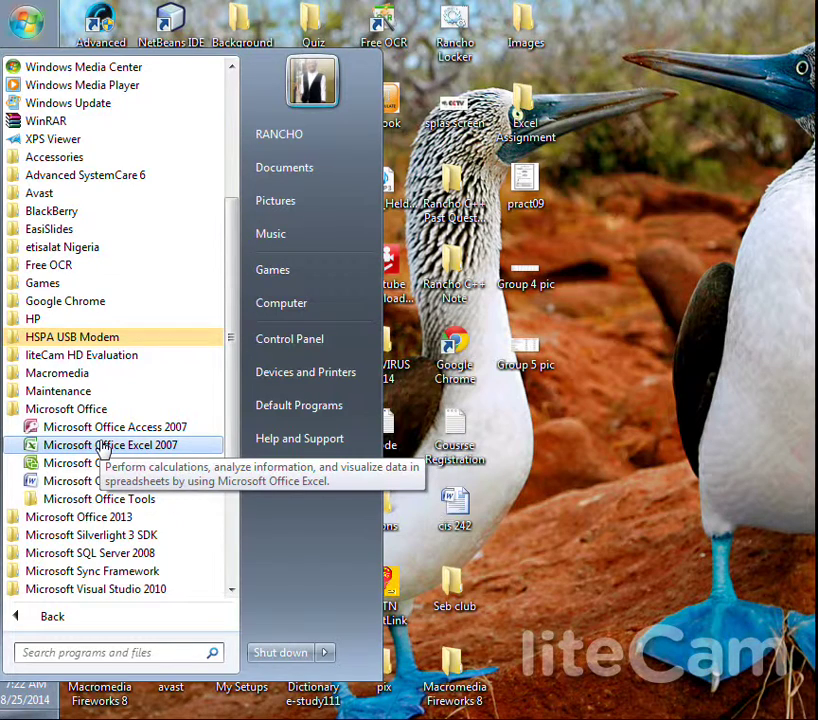
click(103, 445)
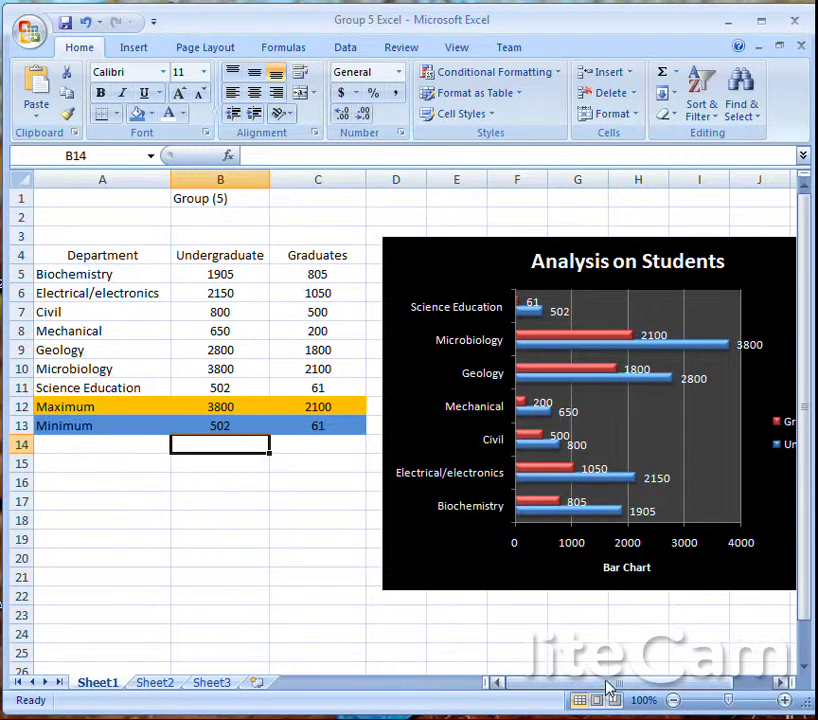
Switch to the blank Sheet2 of the Group 5 workbook
drag(608, 687, 572, 687)
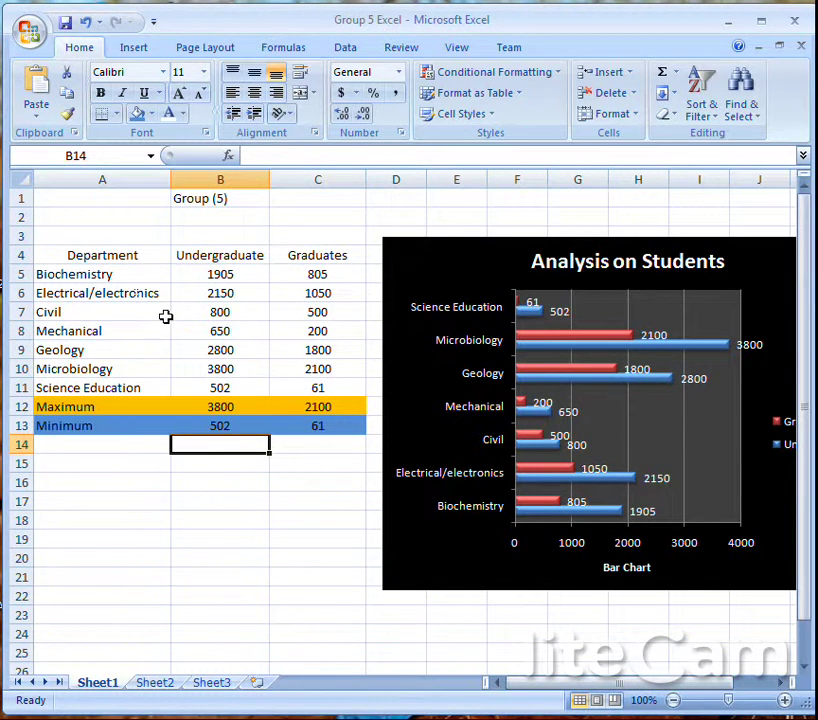
click(154, 684)
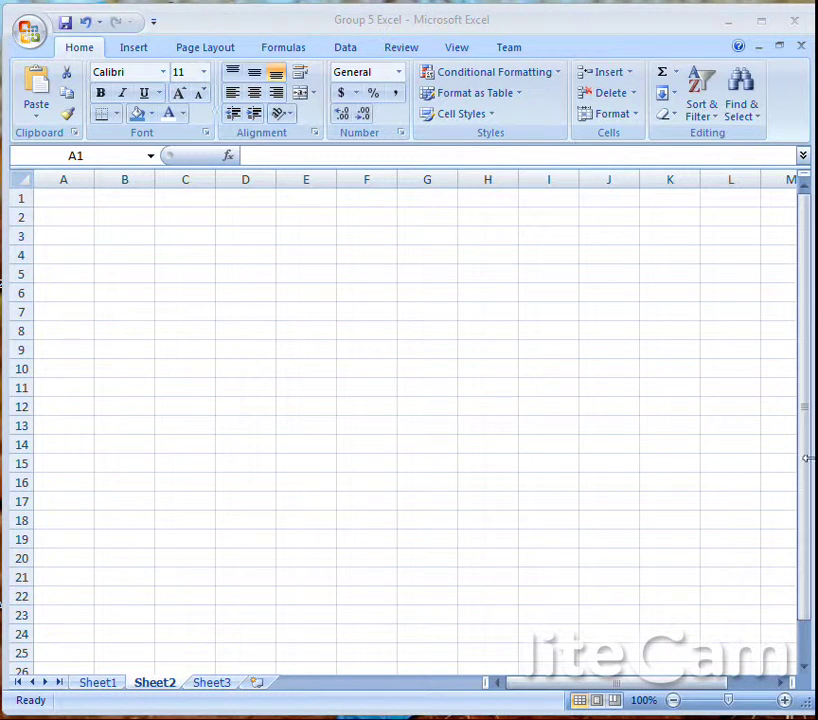
Paste the student table into Sheet2 and widen columns A, B and C to fit
key(ctrl+v)
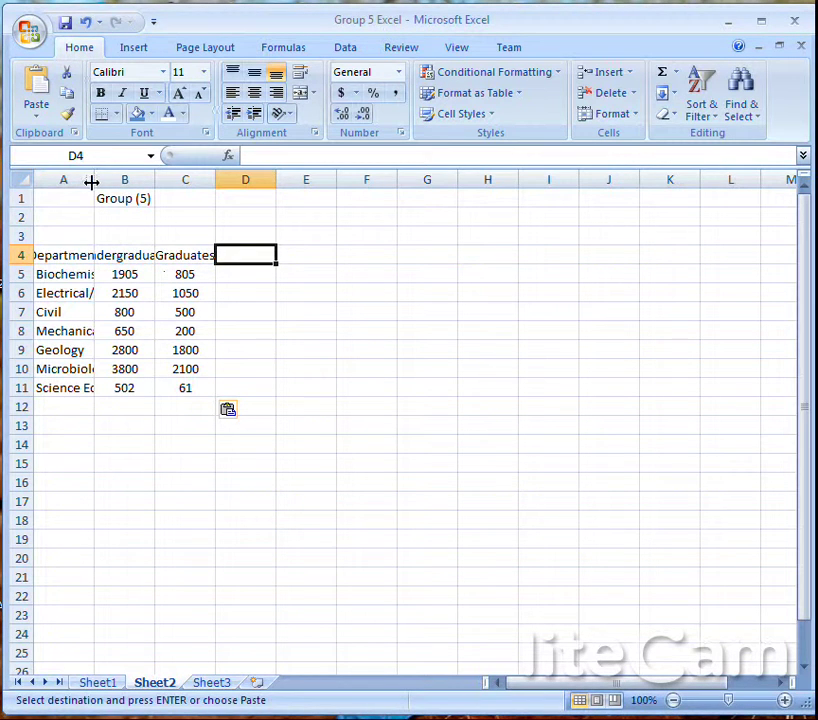
drag(91, 181, 152, 183)
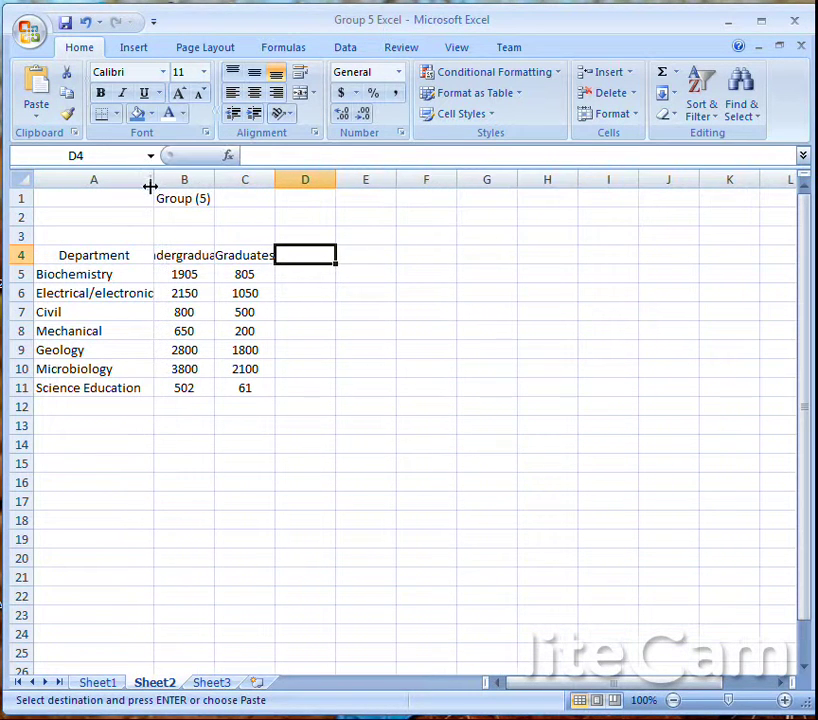
drag(215, 175, 256, 180)
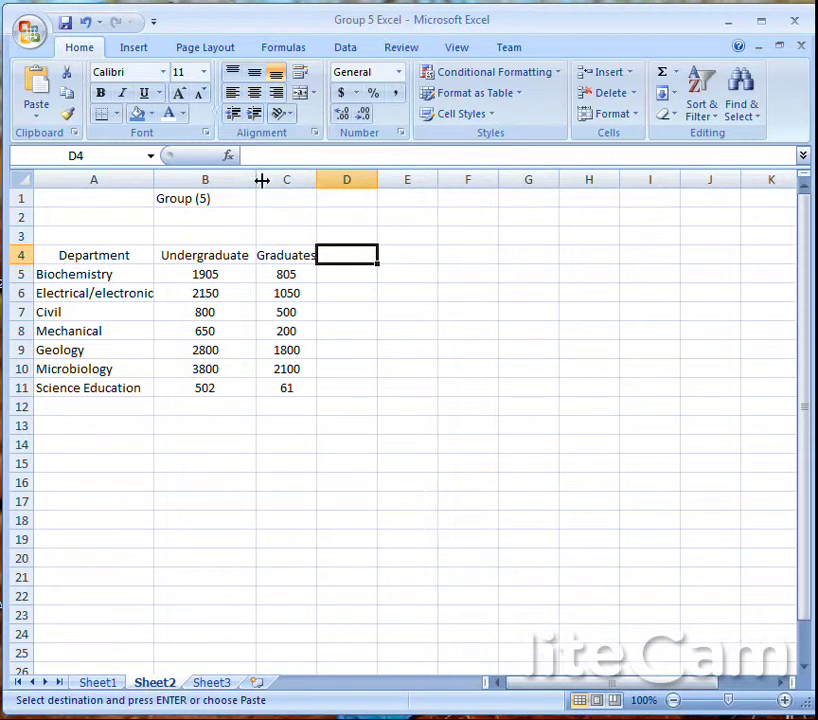
drag(316, 182, 346, 200)
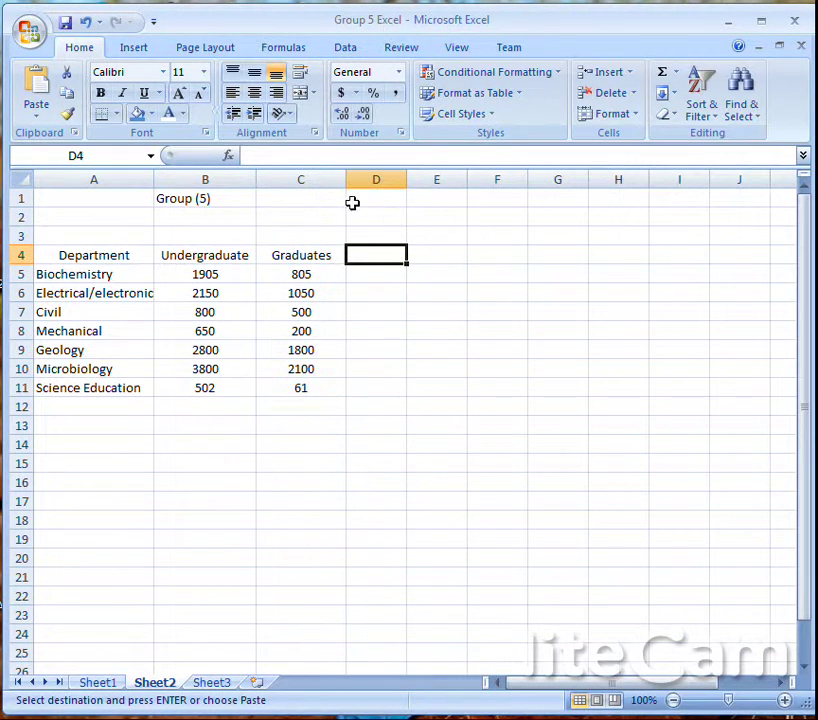
Centre the Undergraduate and Graduates figures in B4:C11
drag(195, 261, 296, 392)
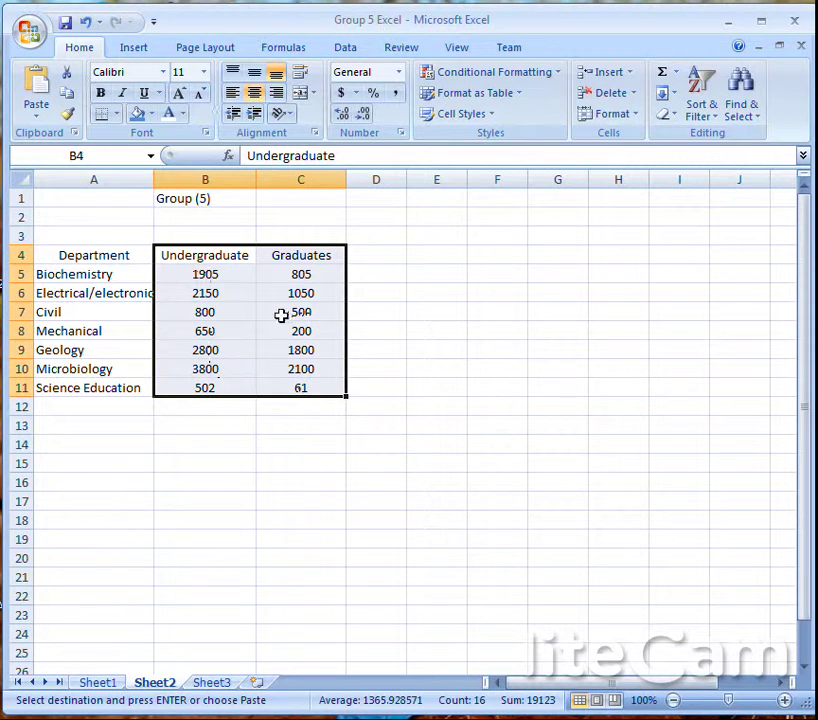
click(231, 93)
click(256, 93)
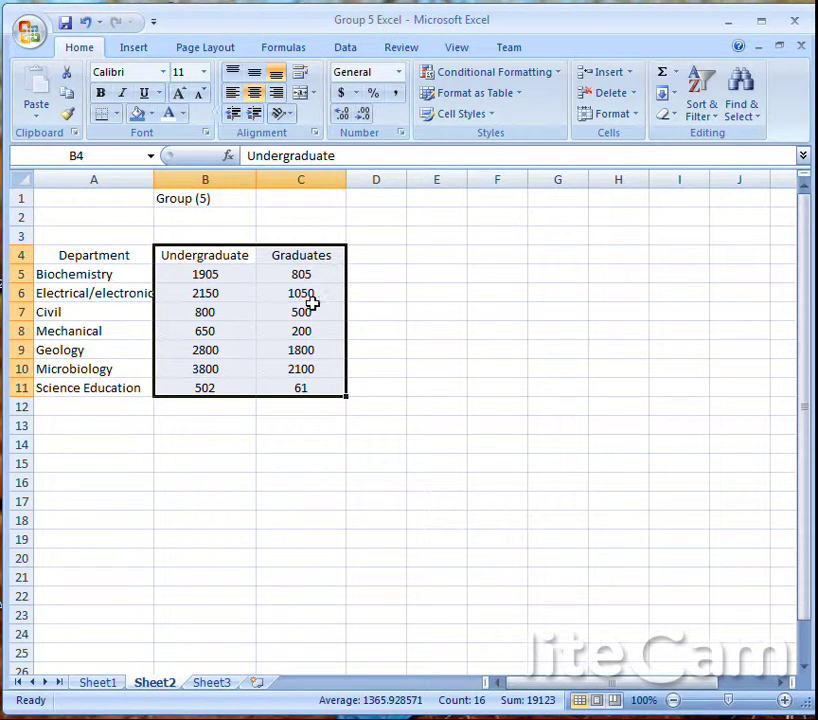
click(110, 403)
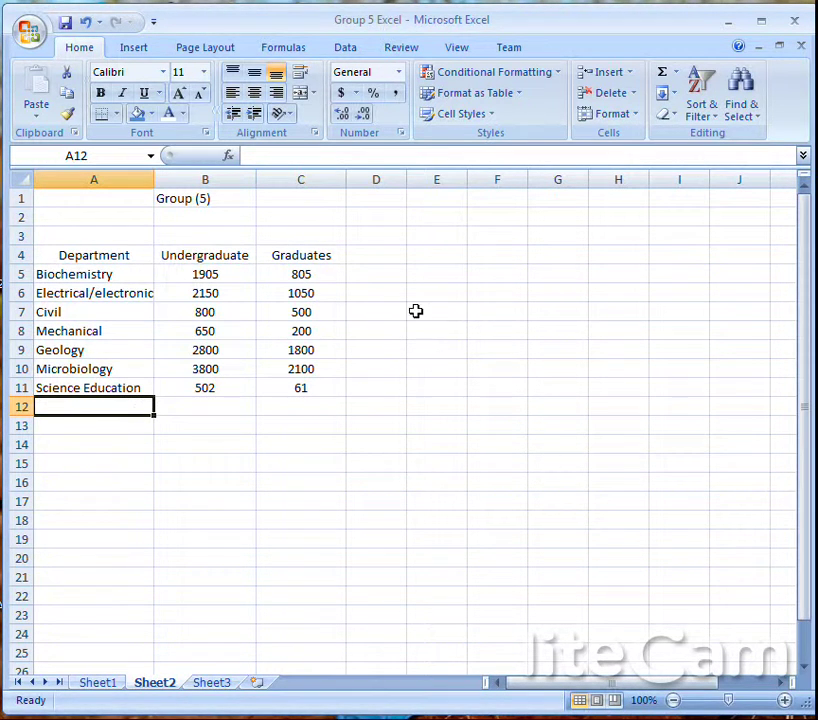
Check the question slide's bar chart and max/min requirements, then return to Excel
key(alt+Tab)
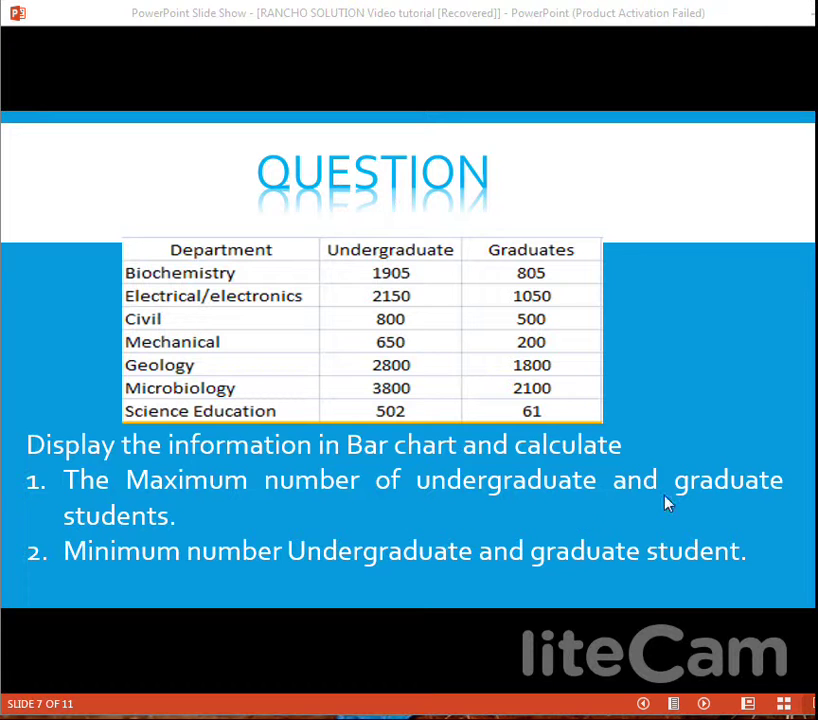
key(alt+Tab)
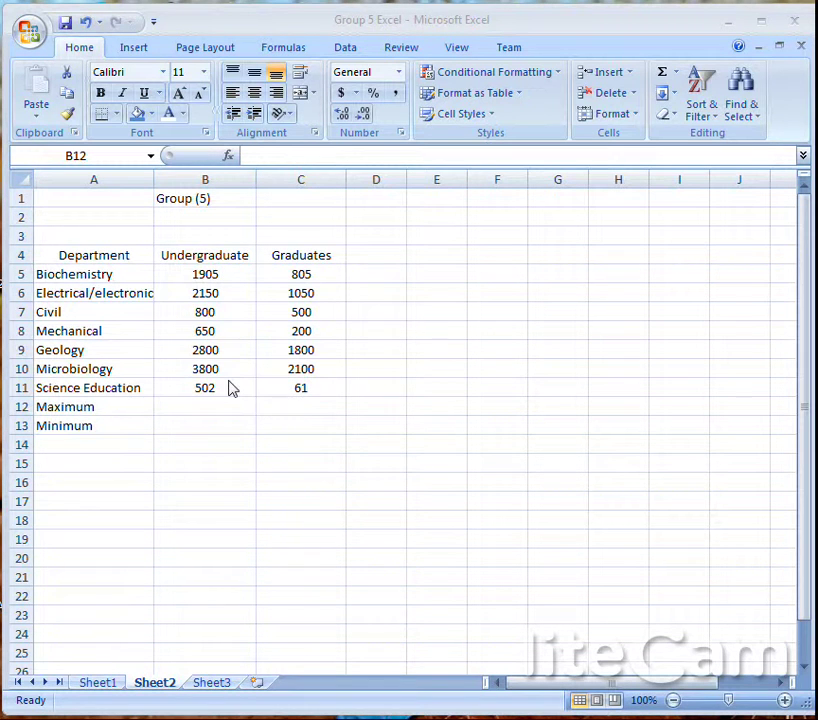
Enter =MAX(B5:B11) in B12 to show the Undergraduate maximum of 3800
click(194, 404)
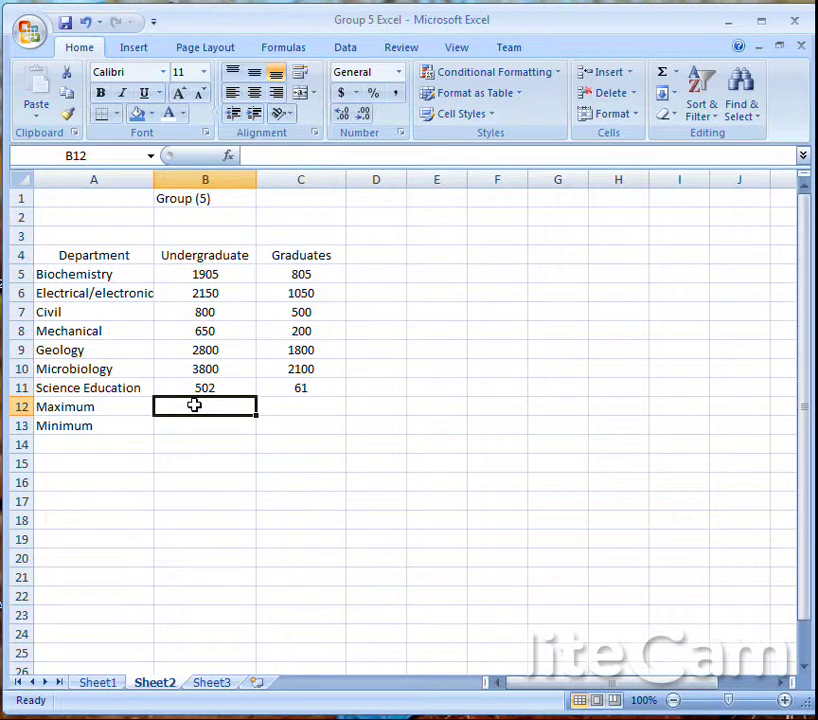
text(=MA)
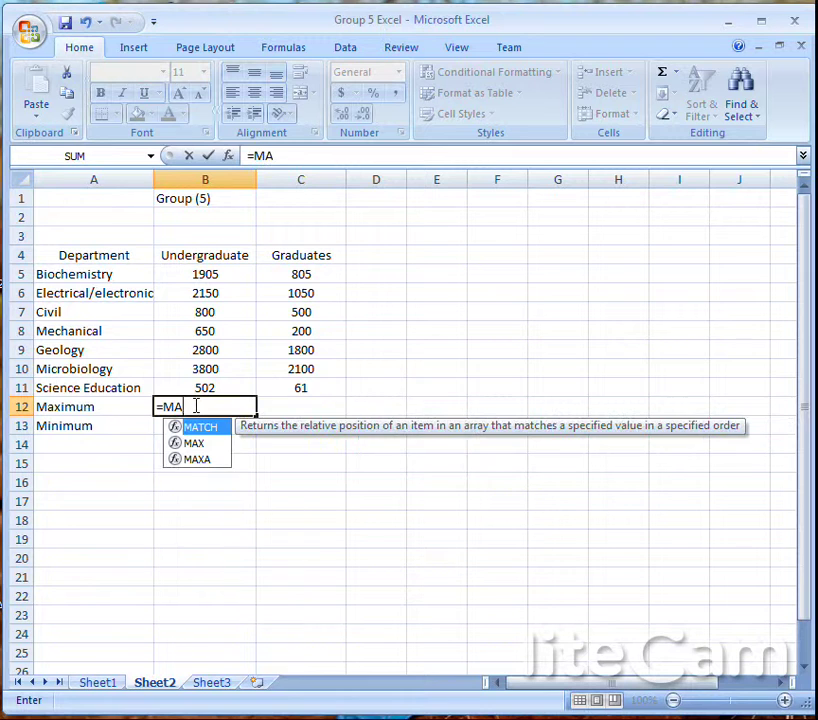
text(X()
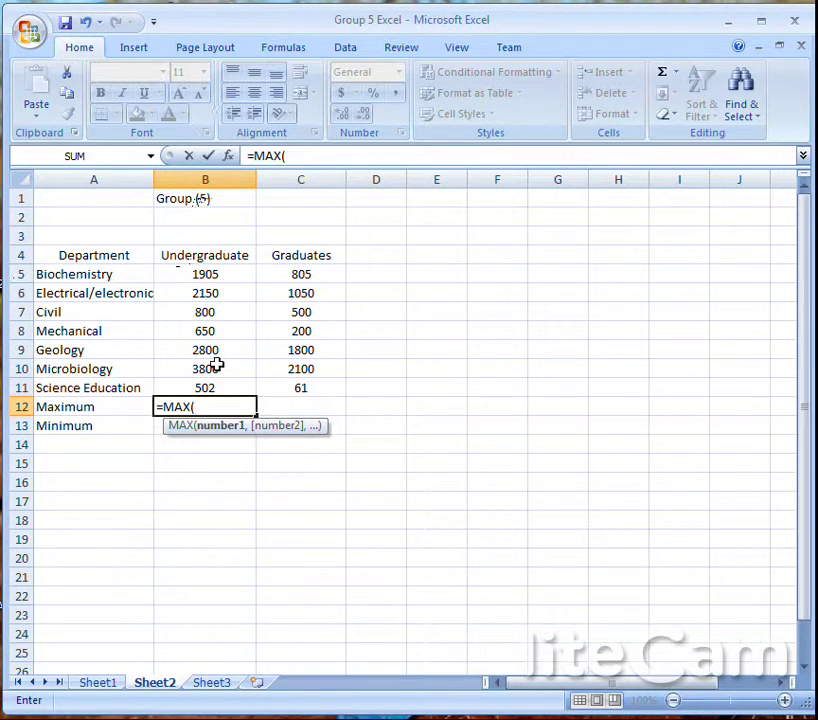
text(B5)
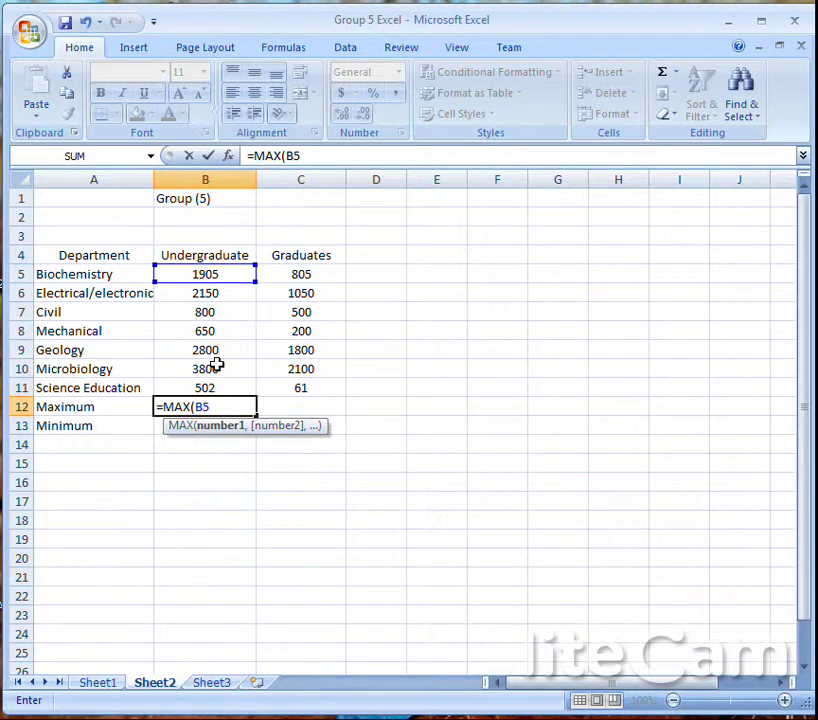
text(:B)
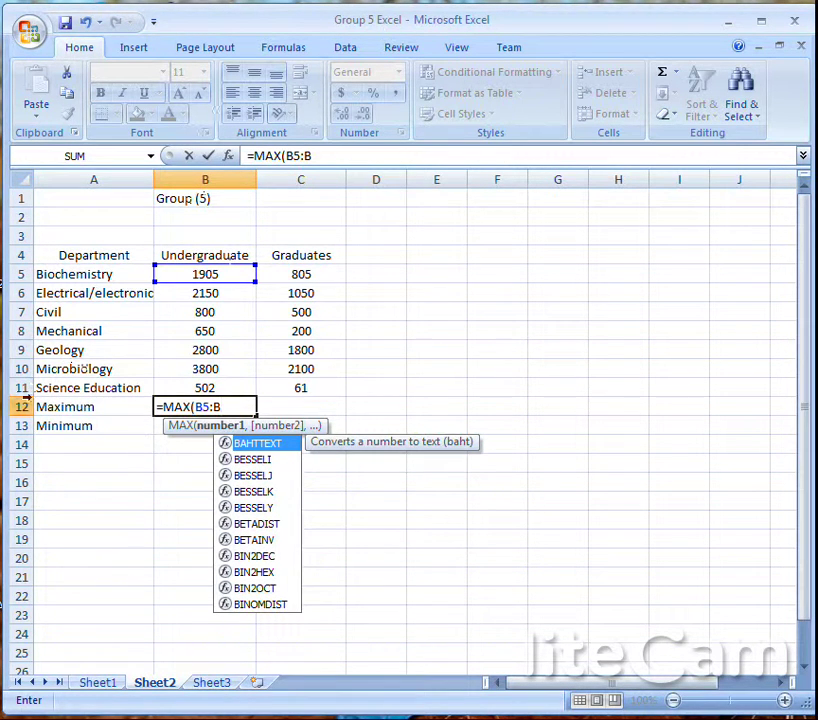
text(11)
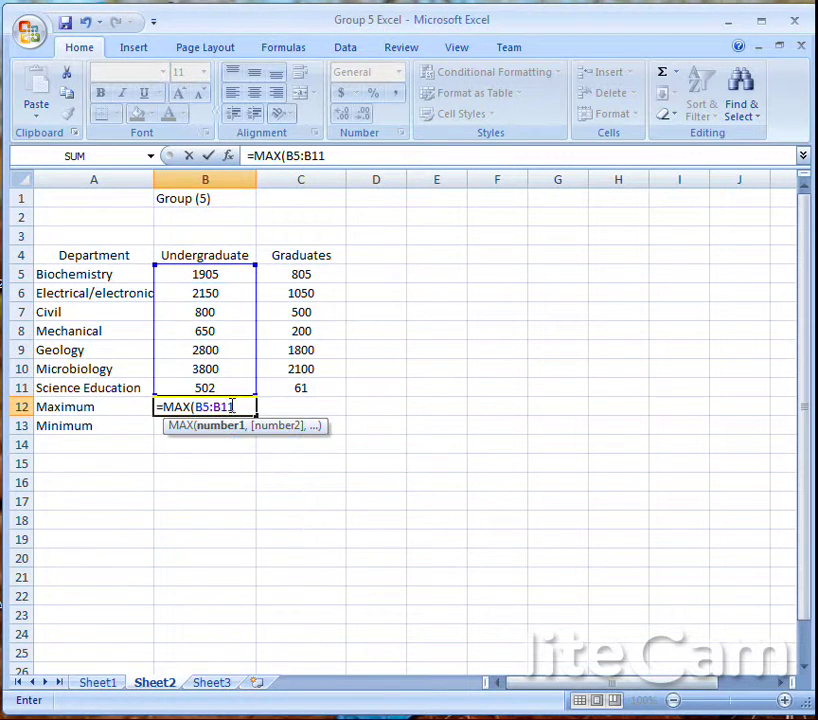
text())
key(Return)
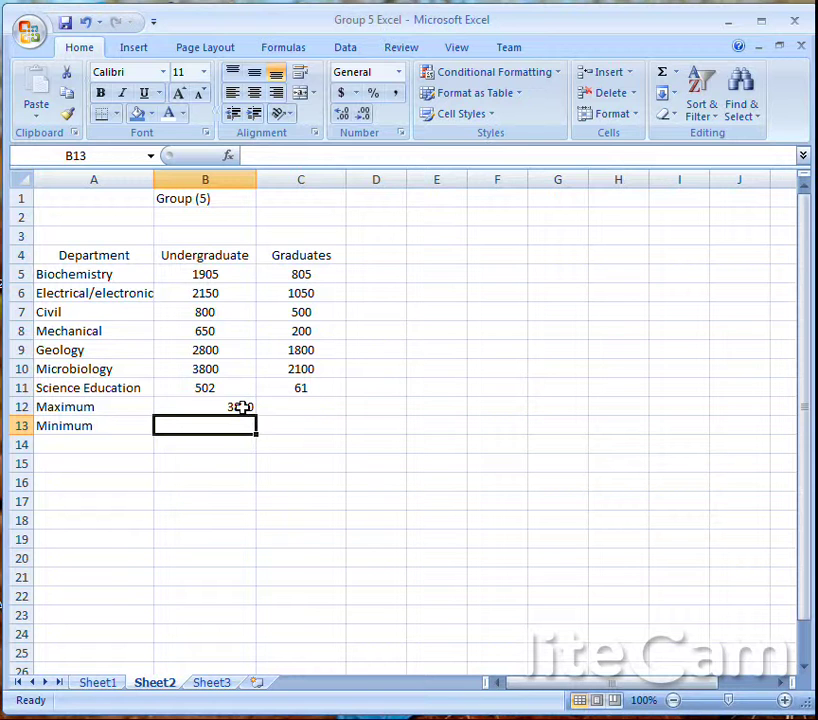
click(244, 407)
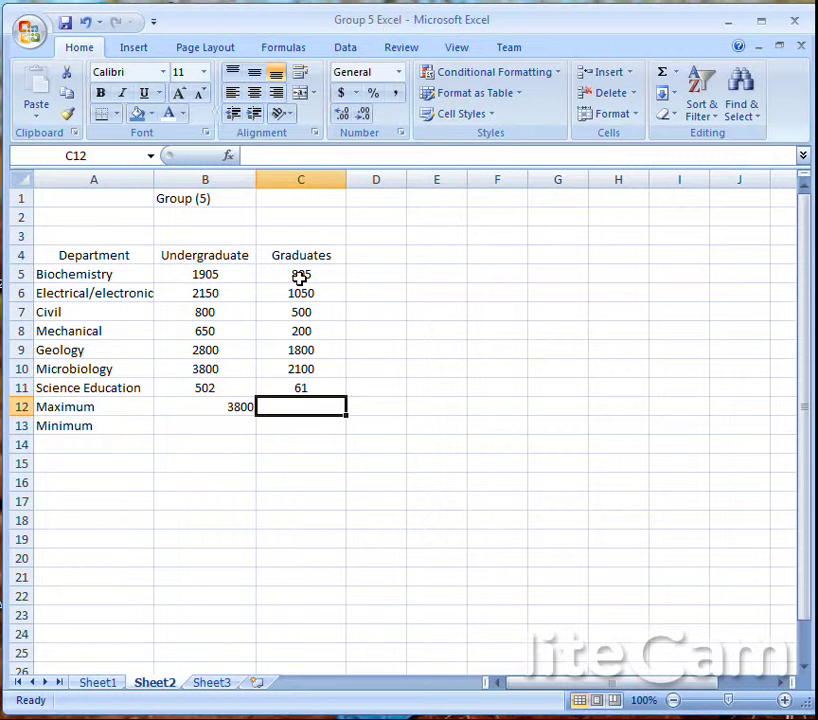
Use AutoSum Max on C5:C11 to put =MAX(C5:C11), 2100, in C12
drag(288, 274, 316, 387)
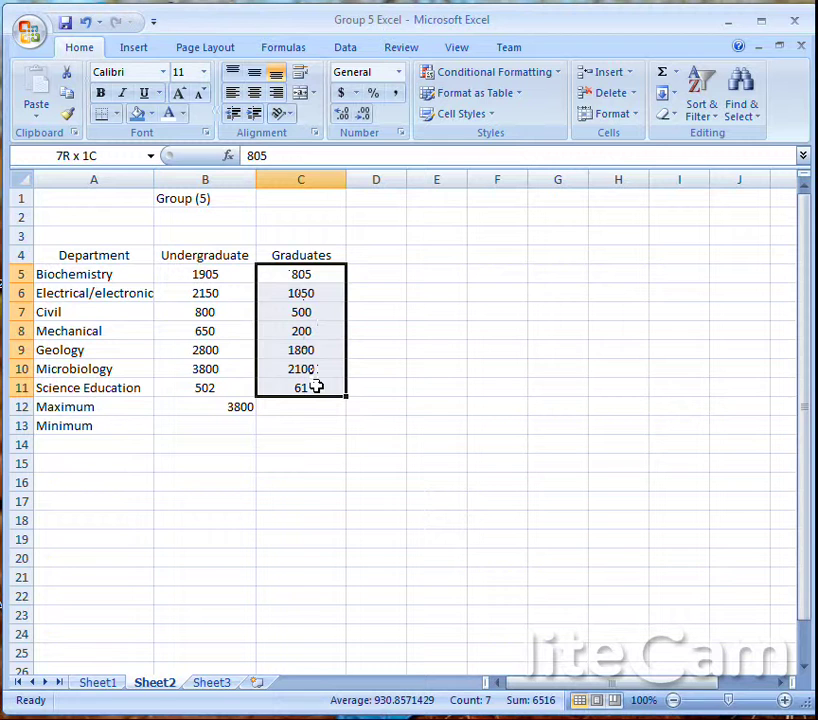
click(676, 75)
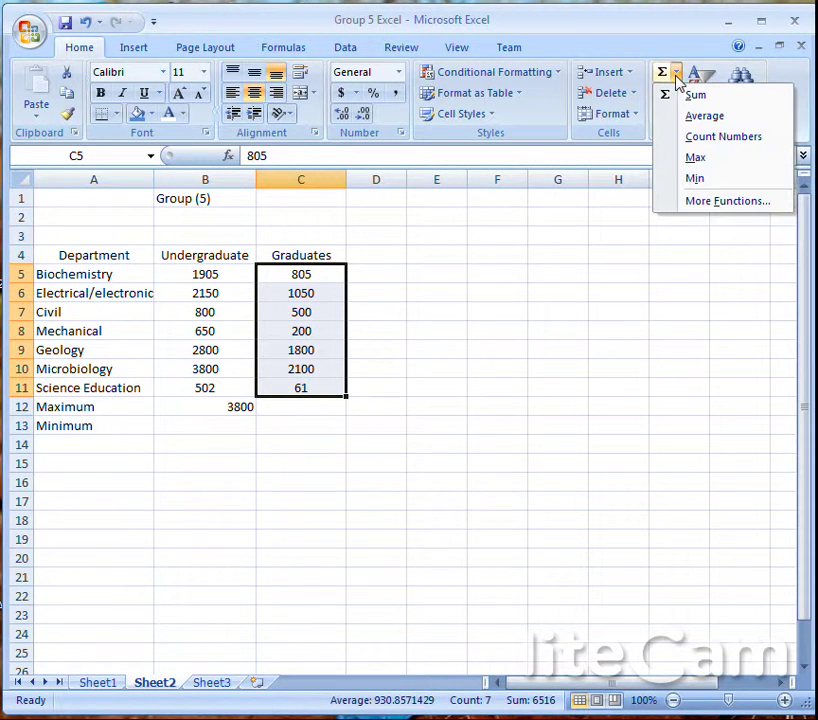
click(695, 158)
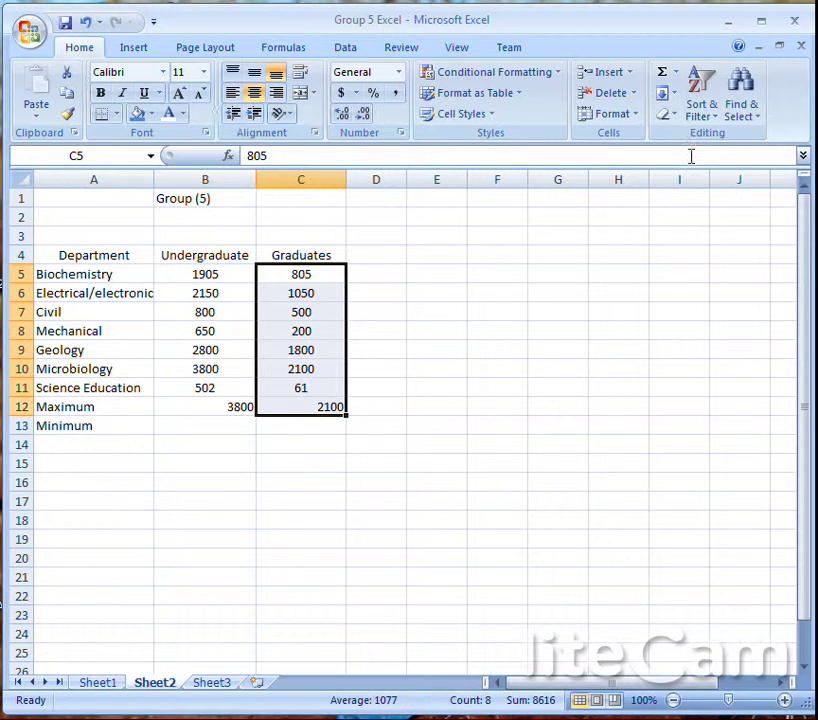
click(321, 411)
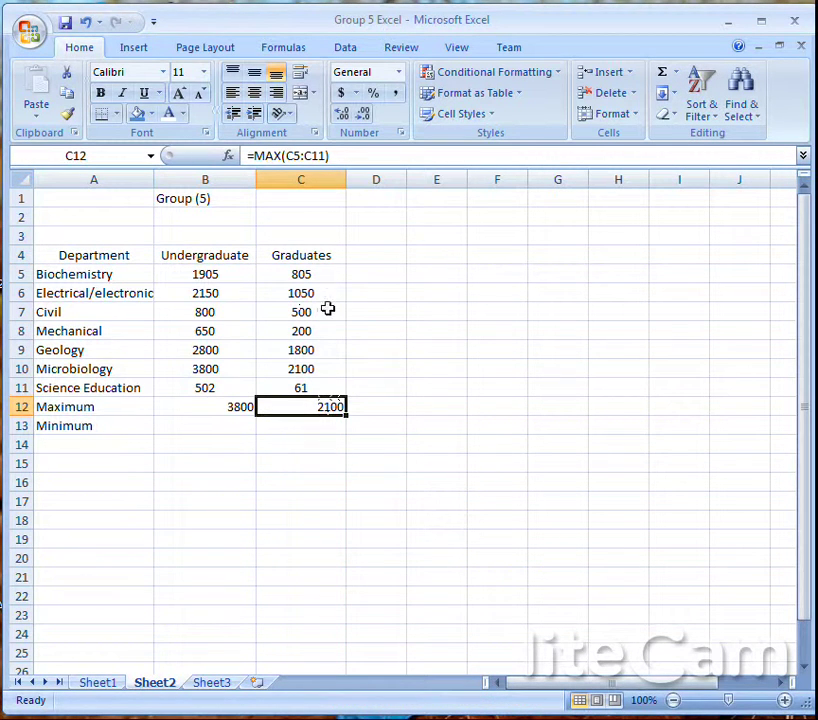
key(ctrl+c)
click(219, 427)
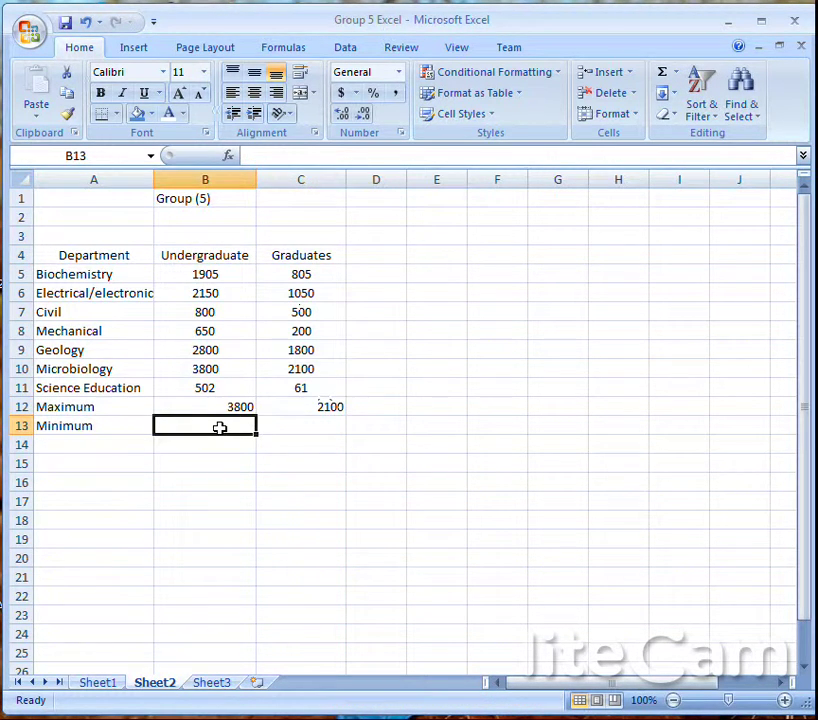
Enter =MIN(b5:b11) in B13 to show the Undergraduate minimum of 502
text(=)
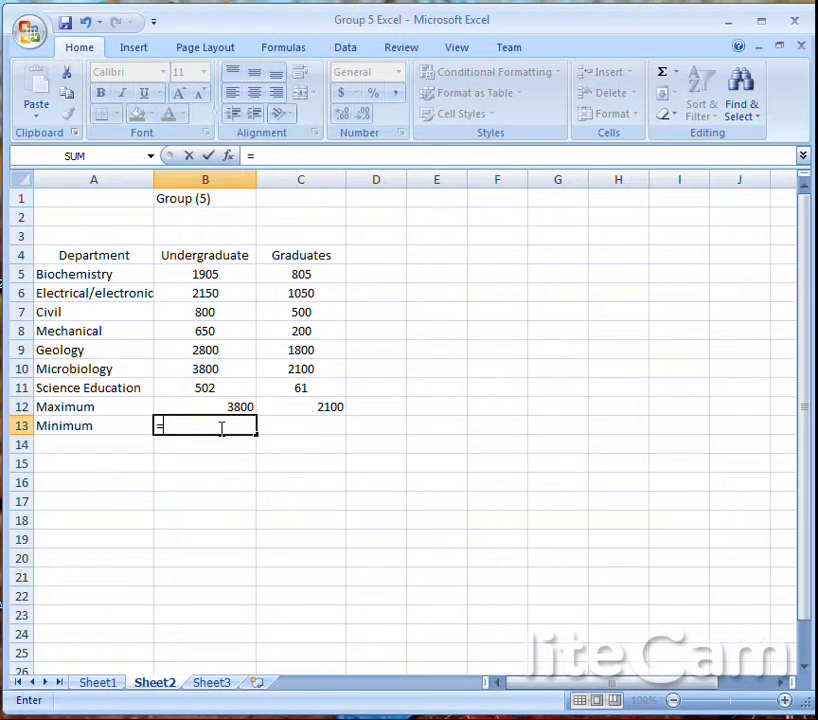
text(MIN()
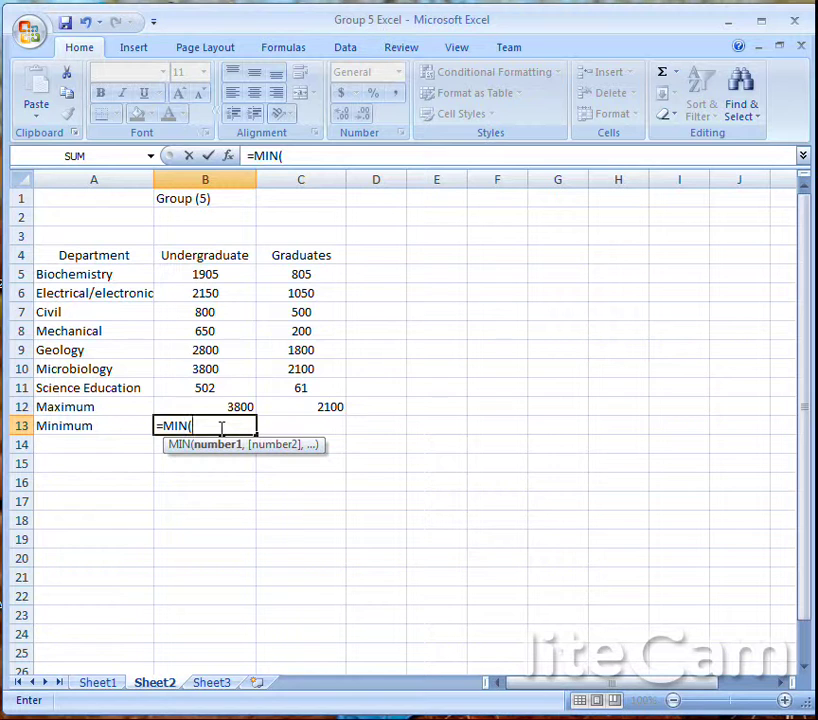
text(b)
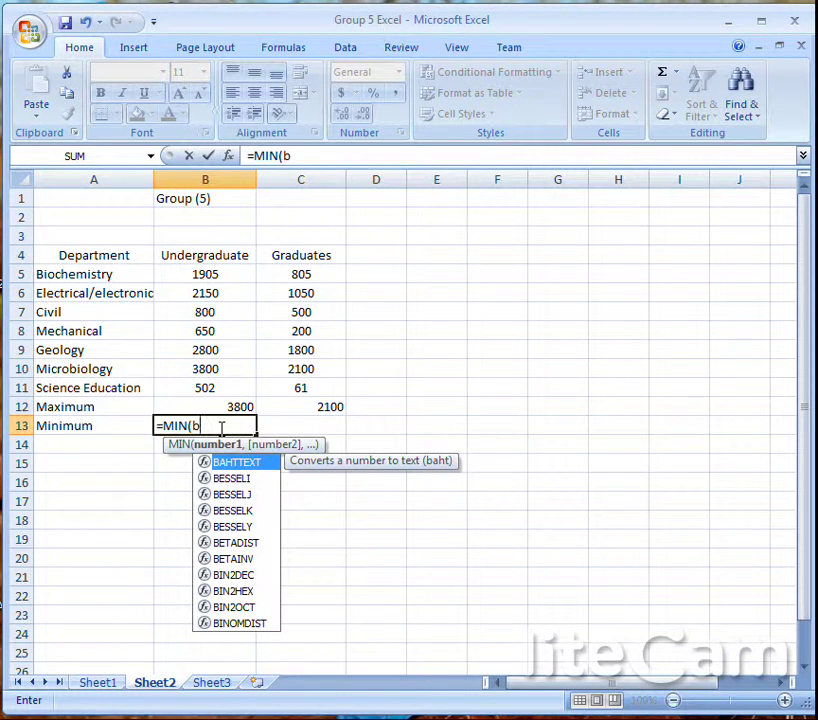
text(5:)
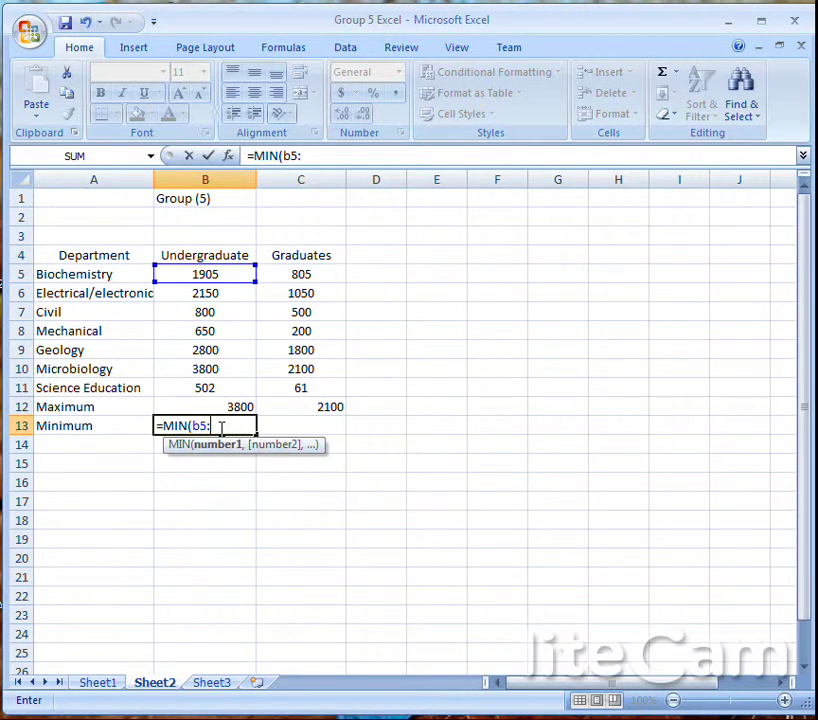
text(b)
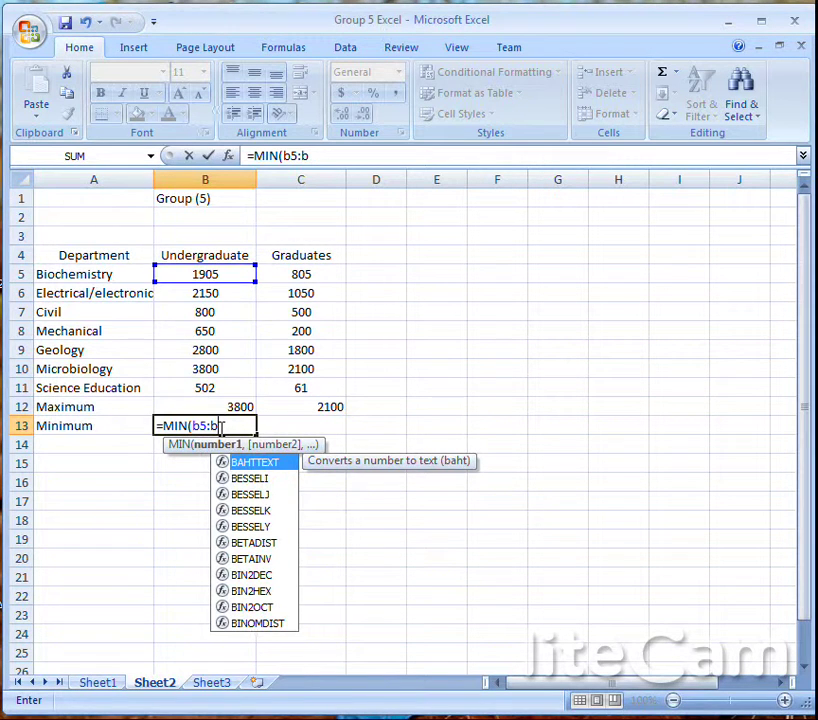
text(11)
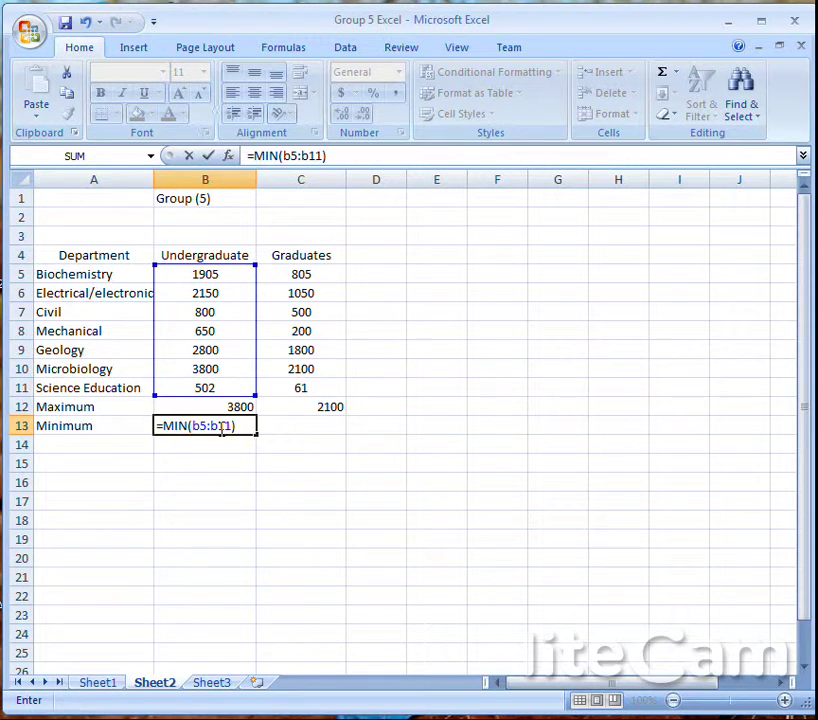
key(Return)
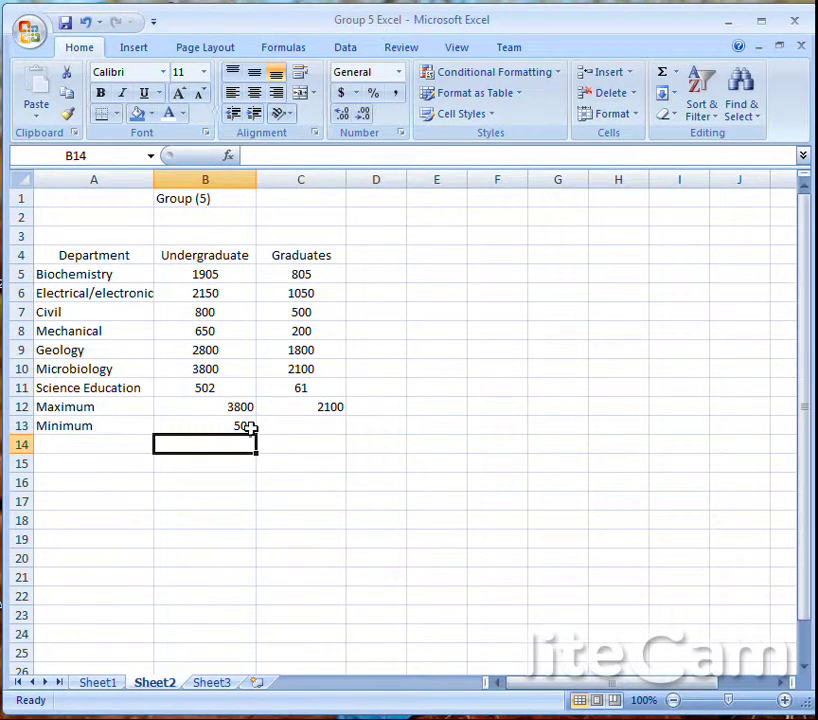
click(298, 425)
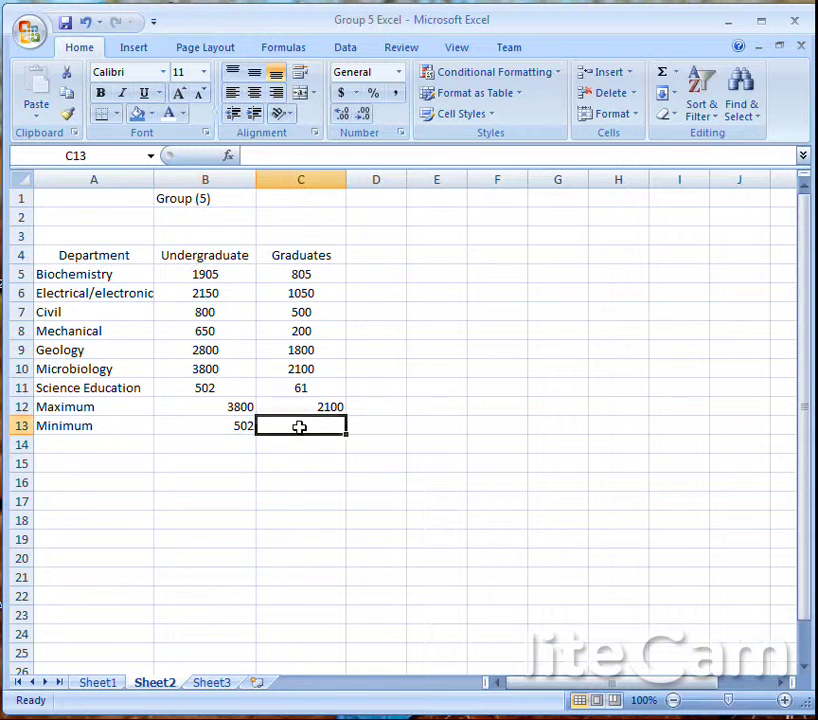
Use AutoSum Min on C5:C11 to put 61 in C13, then select B12:C13
click(284, 272)
drag(284, 272, 326, 391)
click(676, 72)
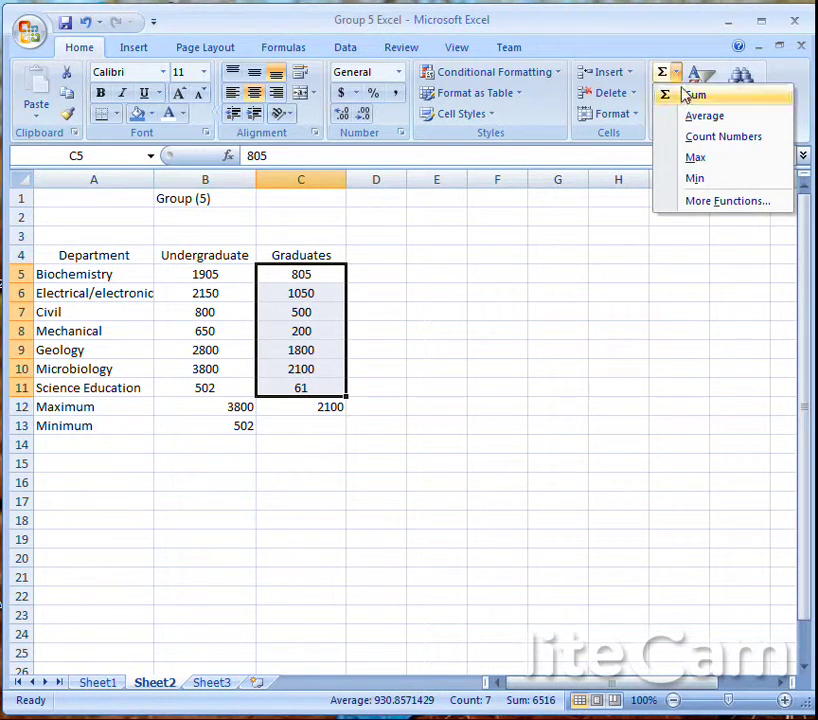
click(696, 177)
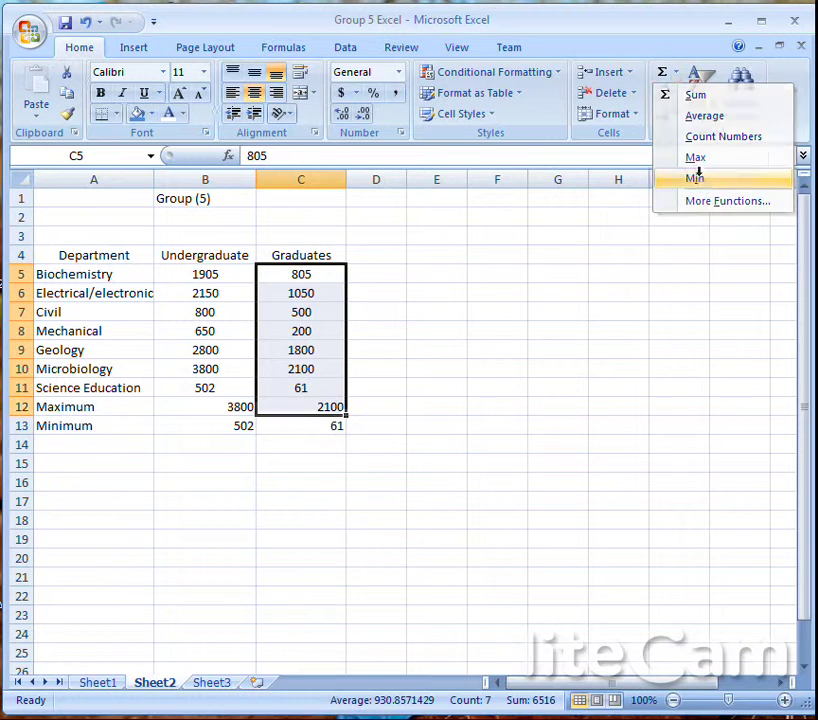
click(332, 430)
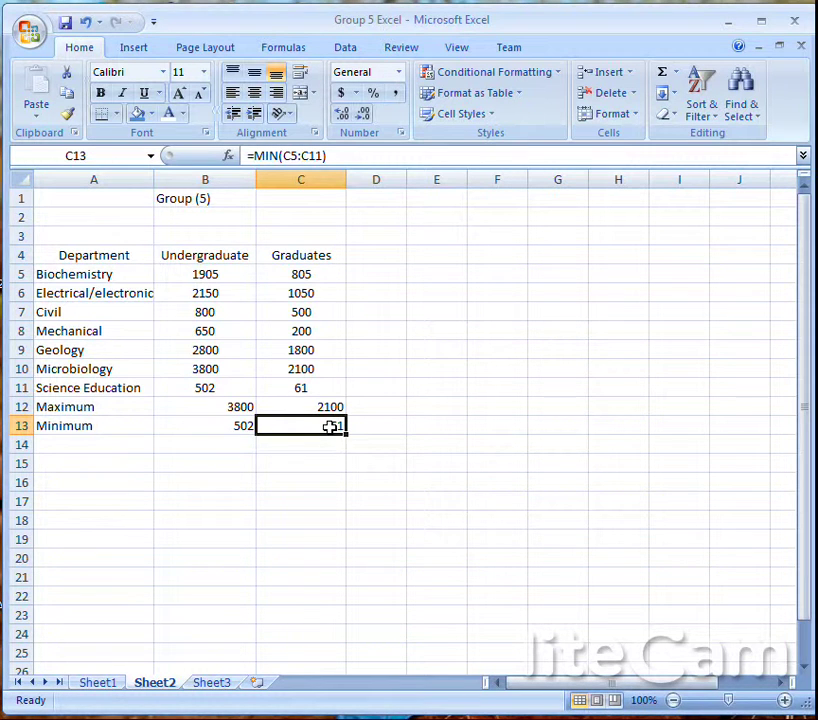
drag(205, 406, 296, 425)
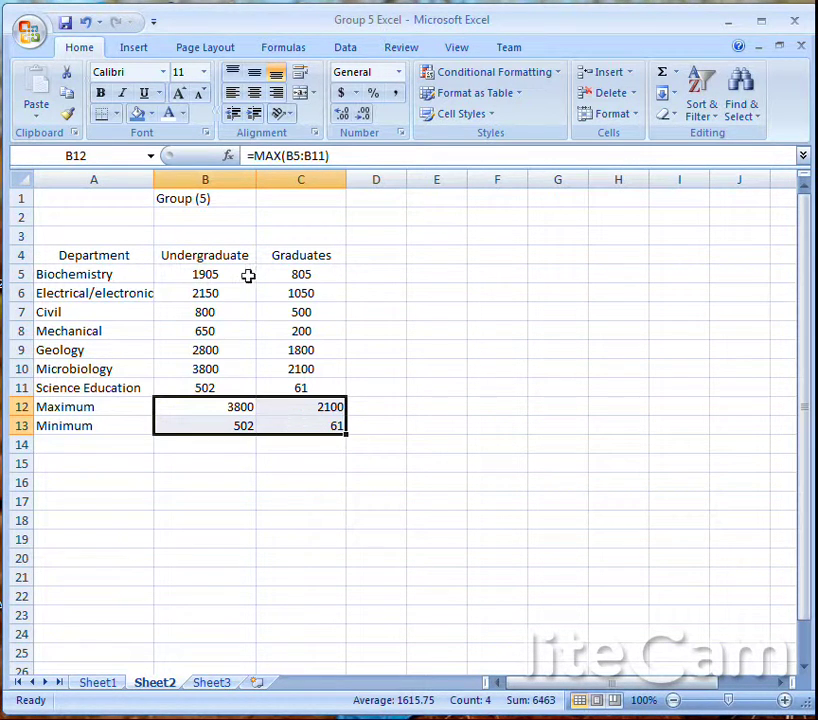
Centre the Max/Min values and fill the Maximum row A12:C12 orange
click(255, 94)
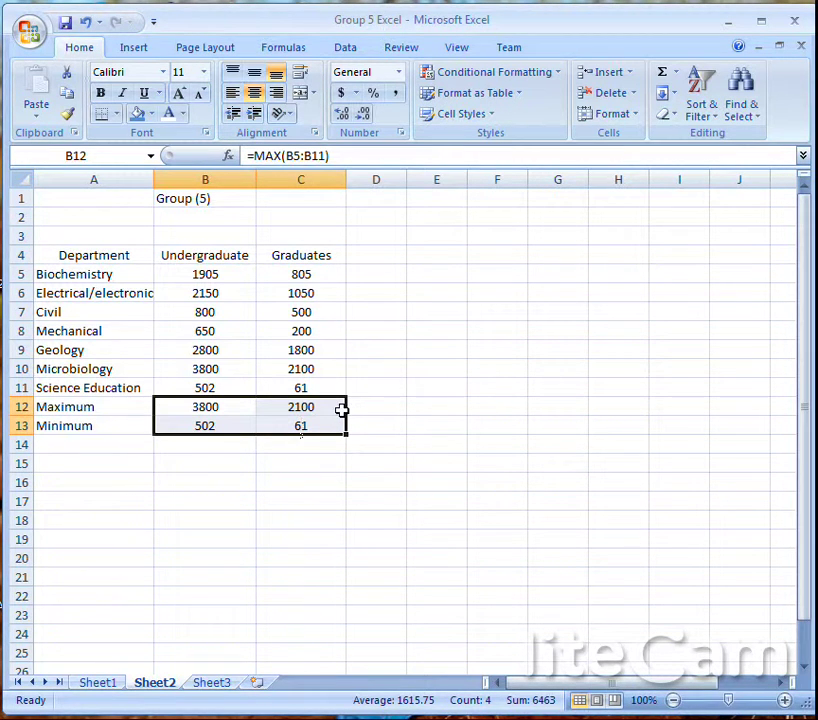
click(130, 405)
drag(130, 405, 310, 420)
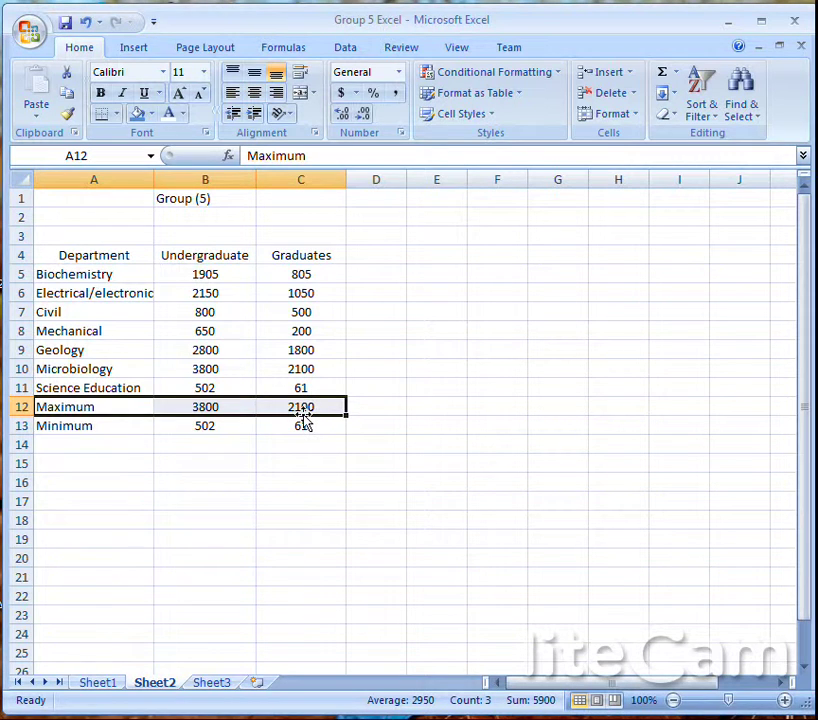
click(151, 116)
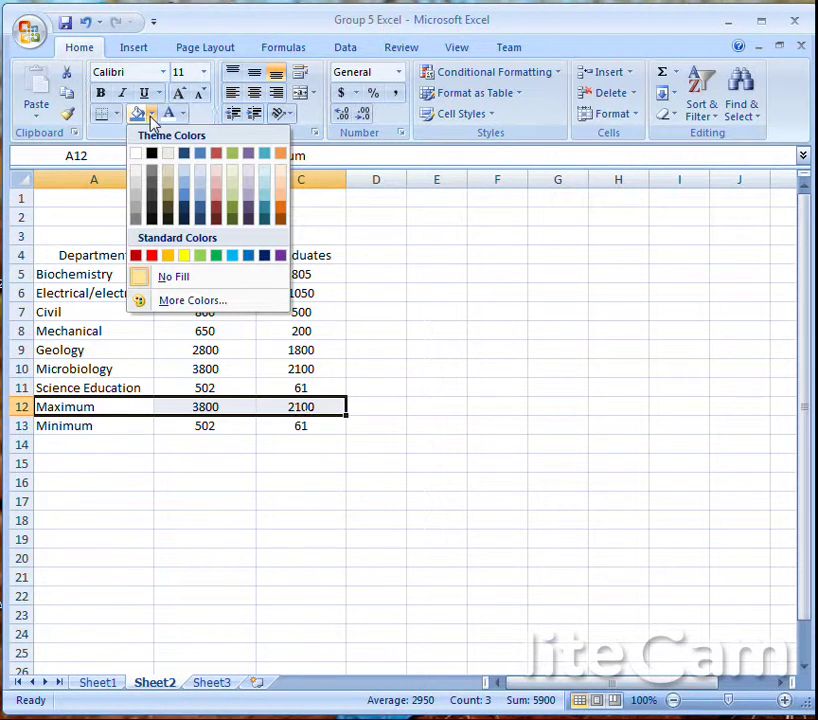
click(168, 256)
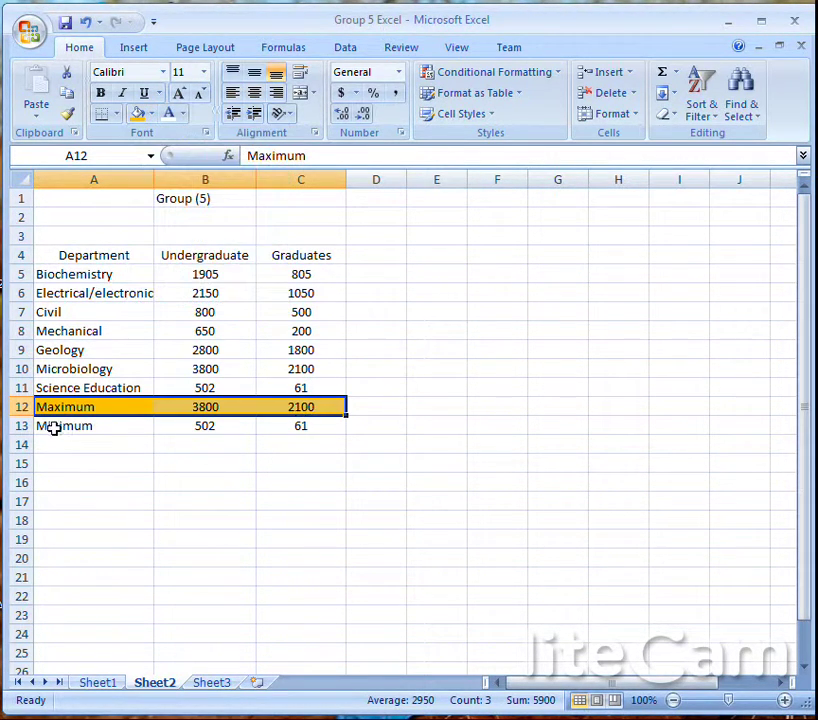
Fill the Minimum row A13:C13 blue
drag(53, 425, 300, 426)
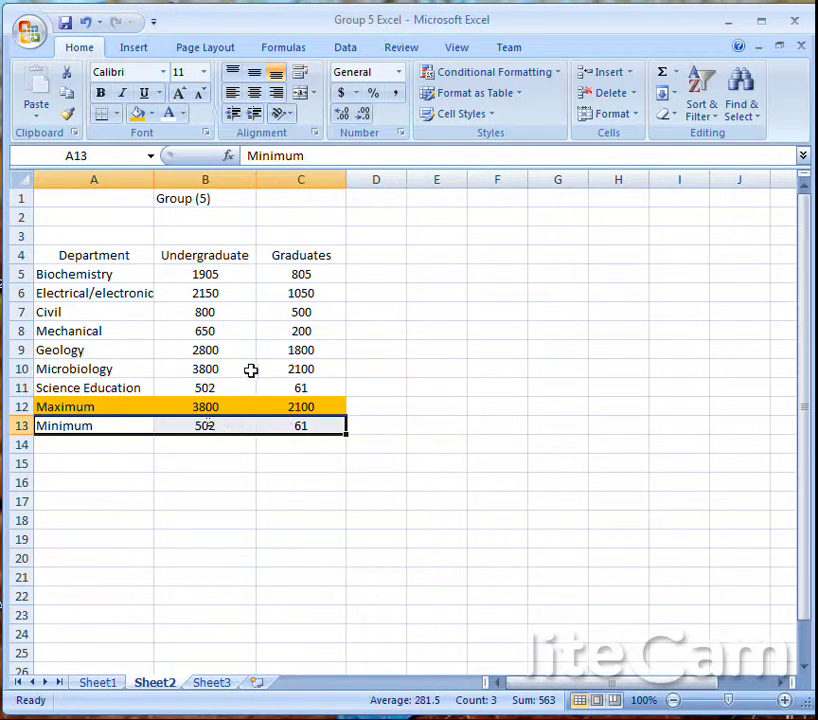
click(153, 116)
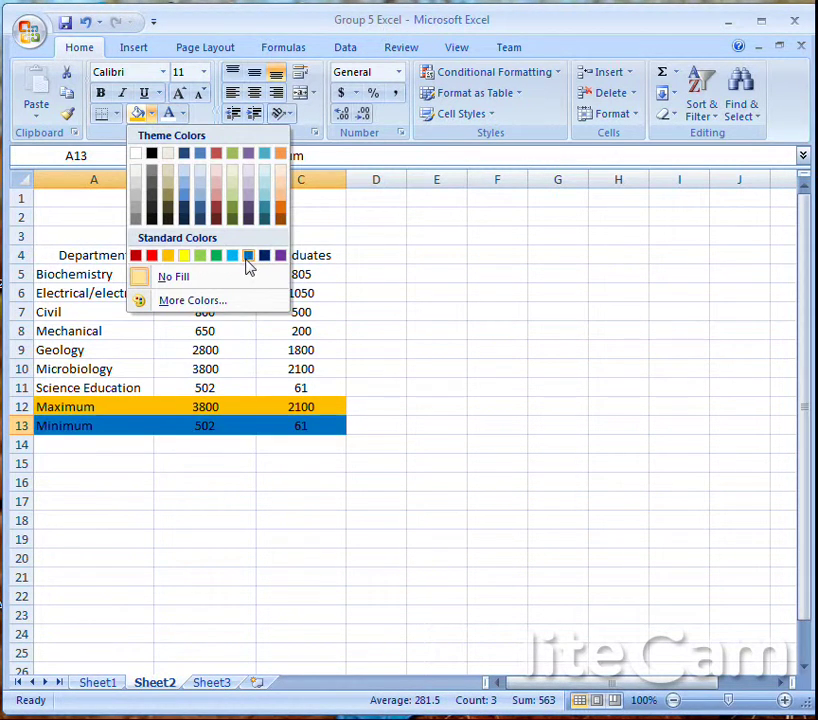
click(248, 256)
click(352, 410)
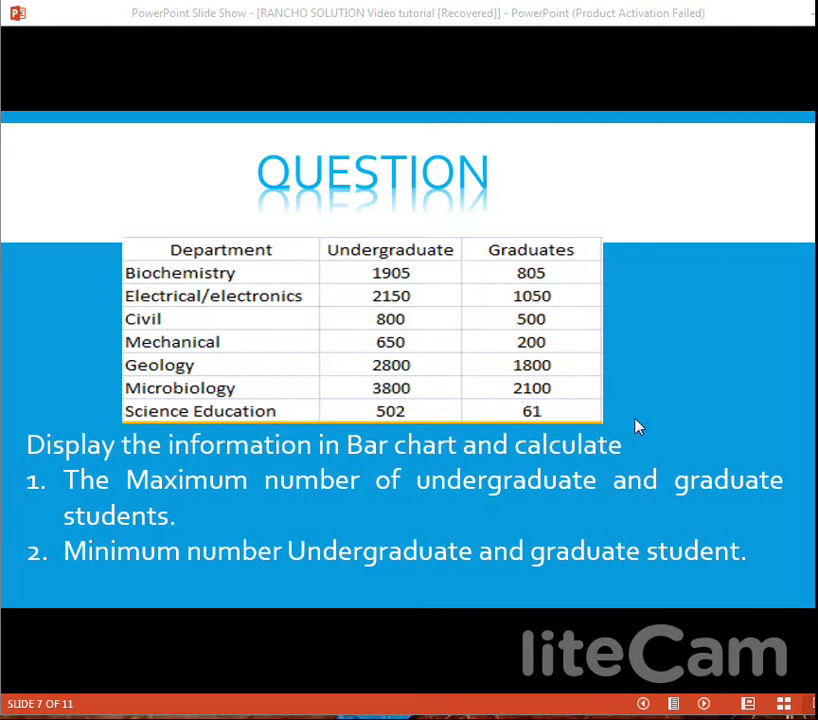
key(alt+Tab)
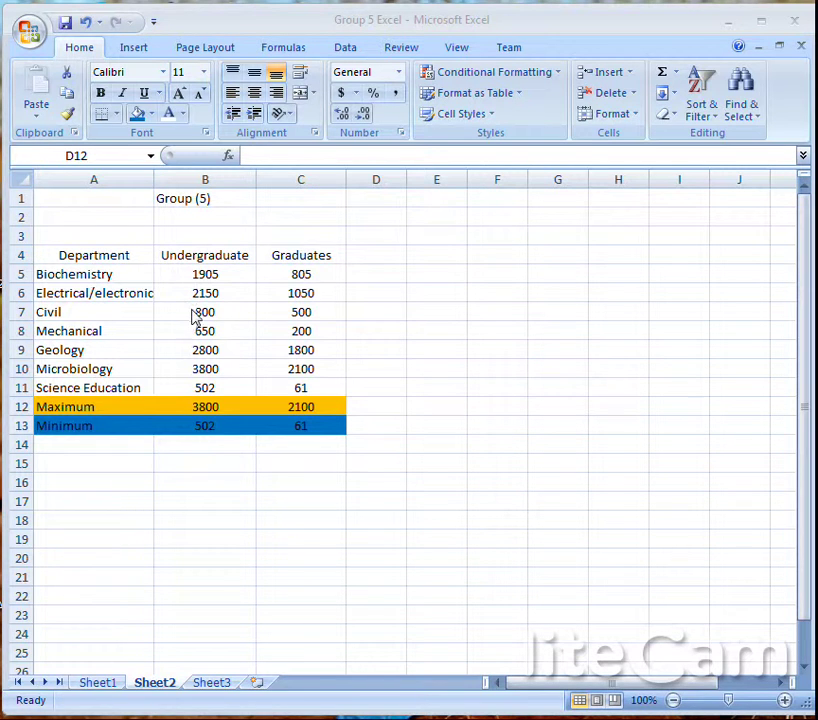
Insert a 2-D clustered bar chart of A5:C11 and place it beside the table
click(80, 276)
drag(72, 276, 310, 387)
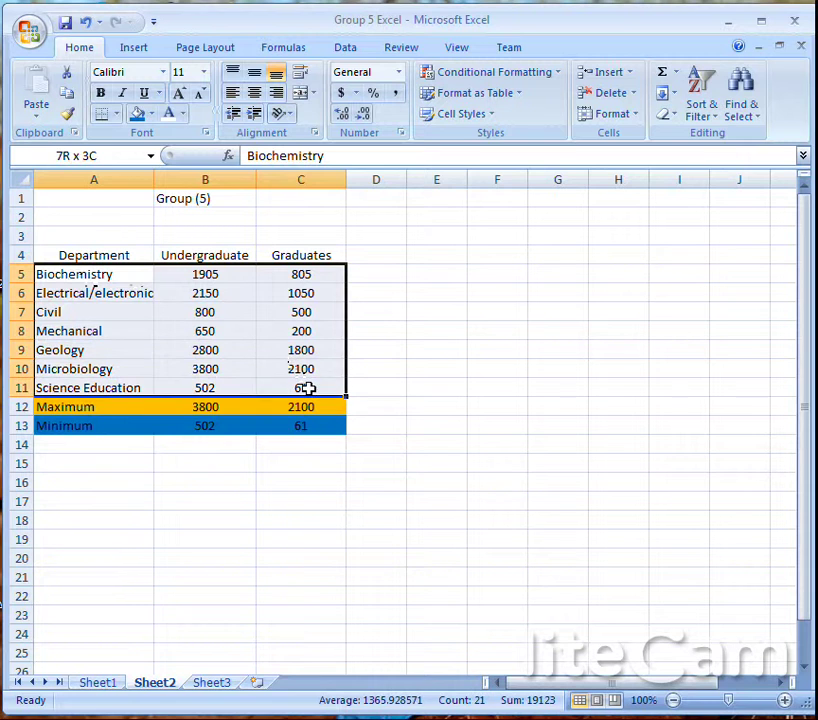
click(133, 47)
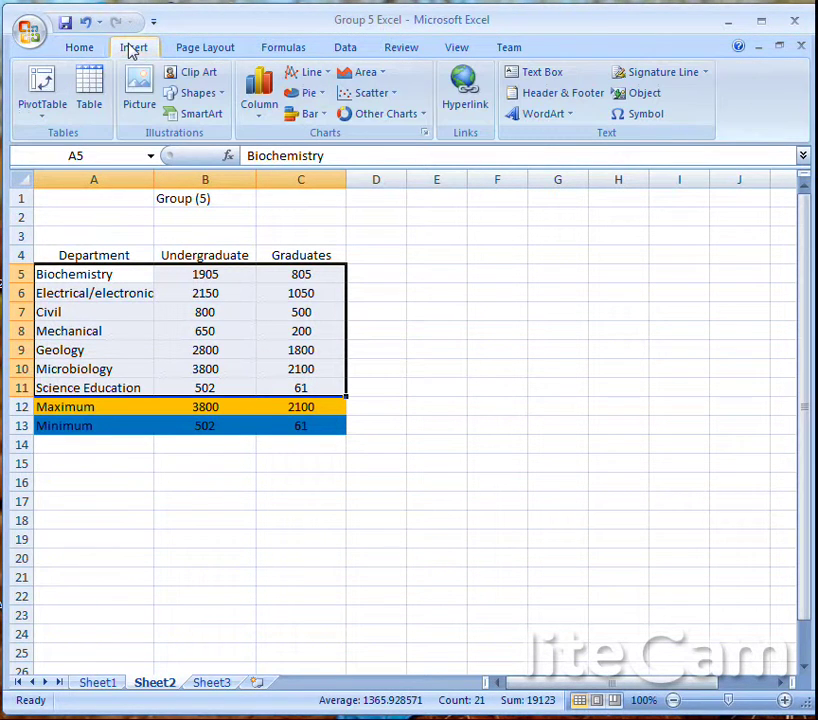
click(315, 116)
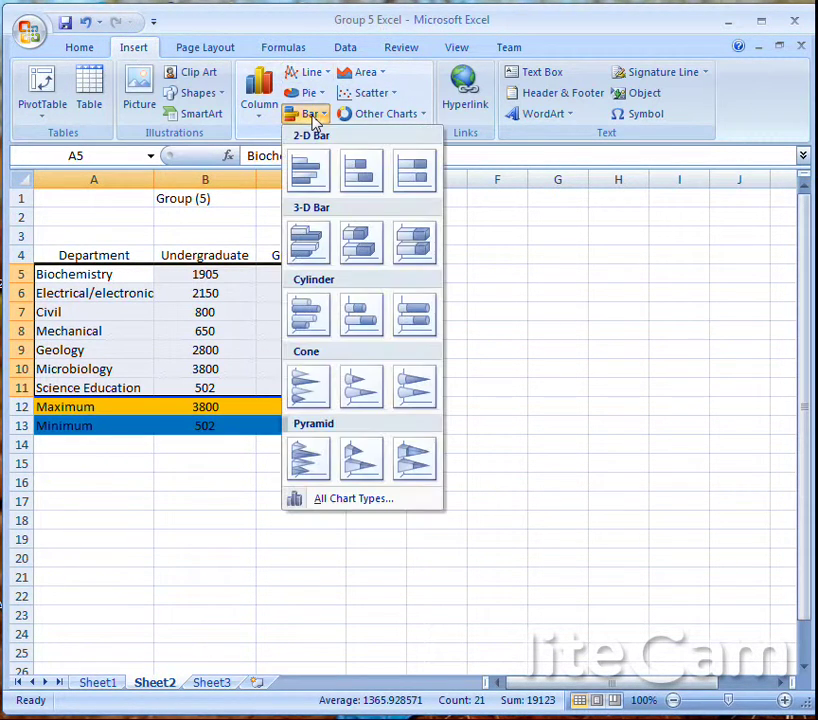
click(309, 171)
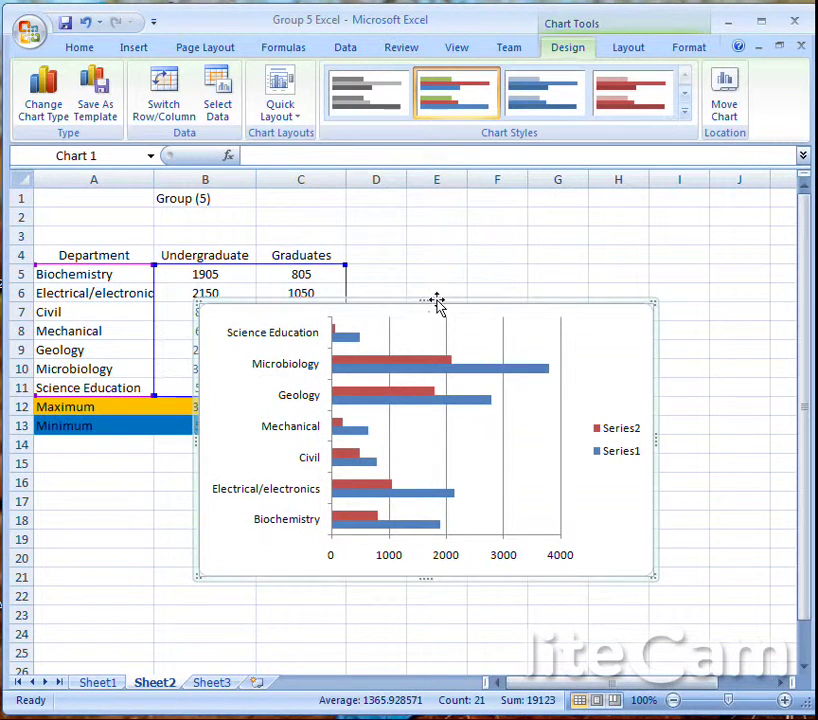
drag(440, 298, 607, 264)
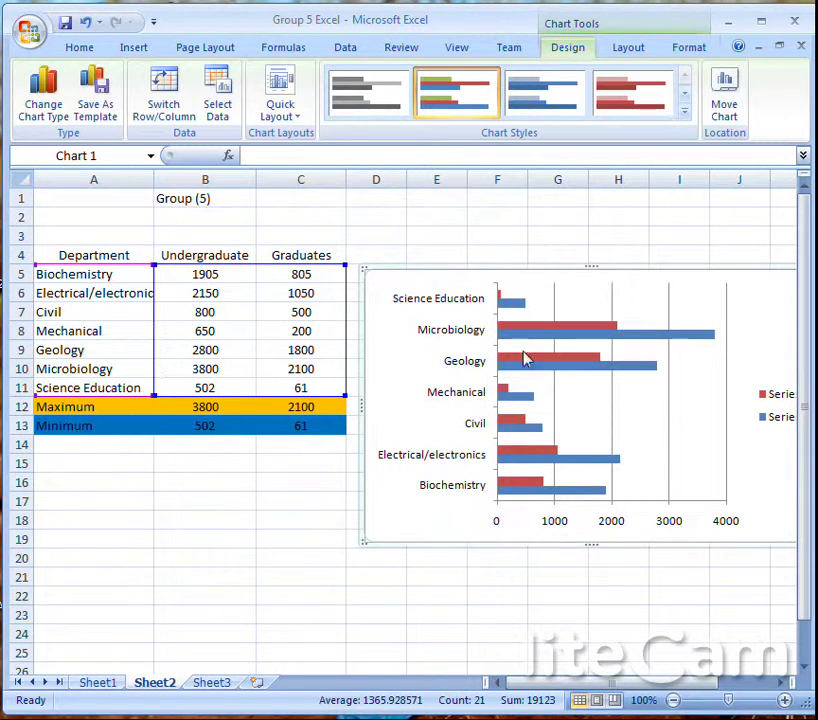
drag(600, 682, 626, 680)
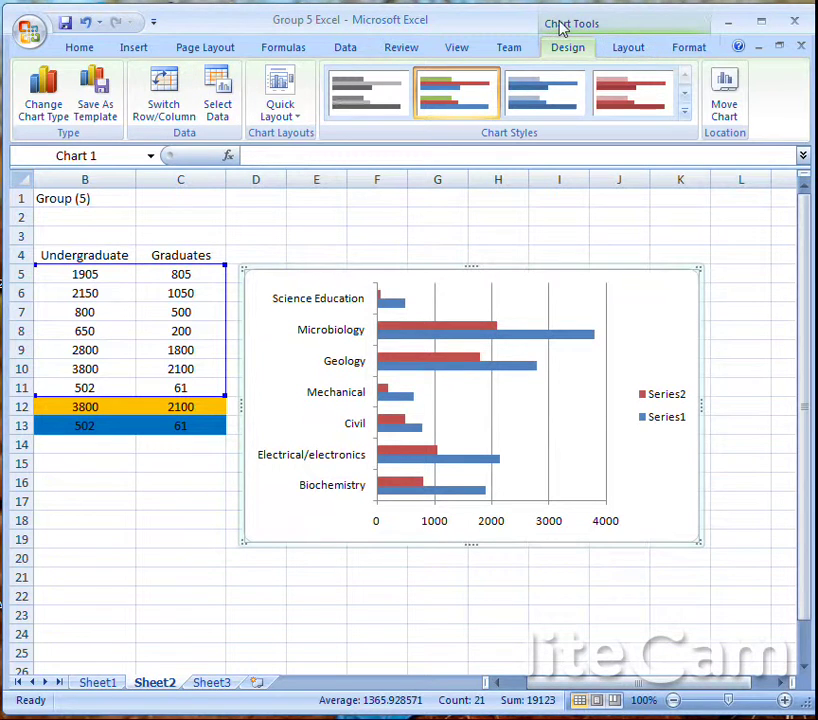
Add an Above Chart title to the bar chart reading 'Analysis on Students'
click(628, 52)
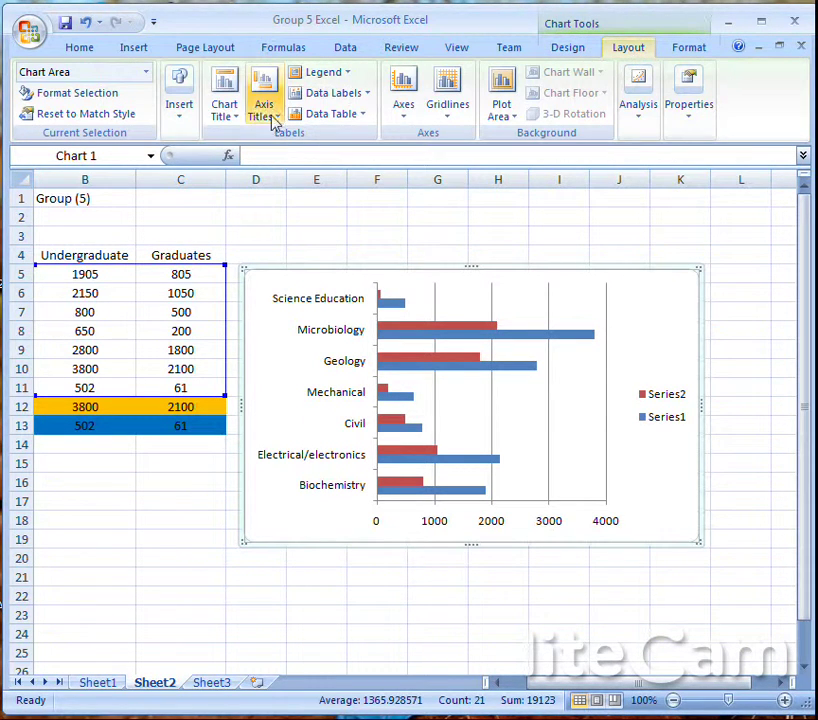
click(240, 122)
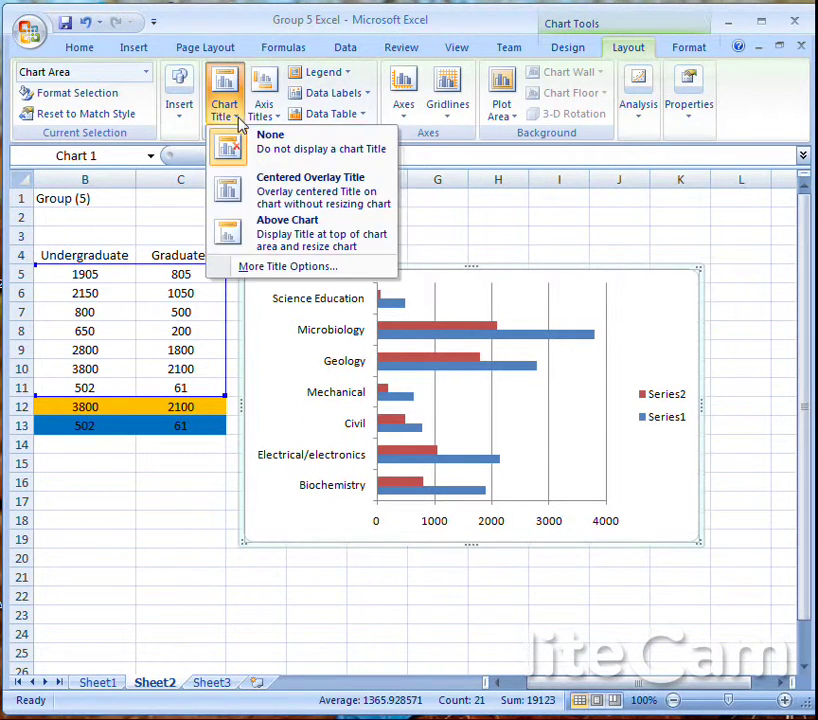
click(270, 232)
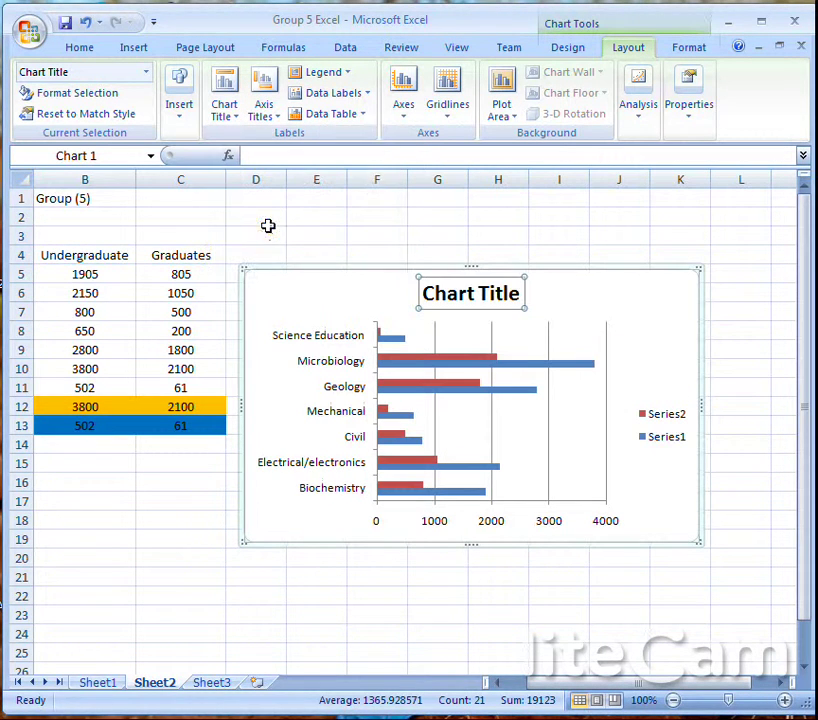
drag(519, 292, 432, 295)
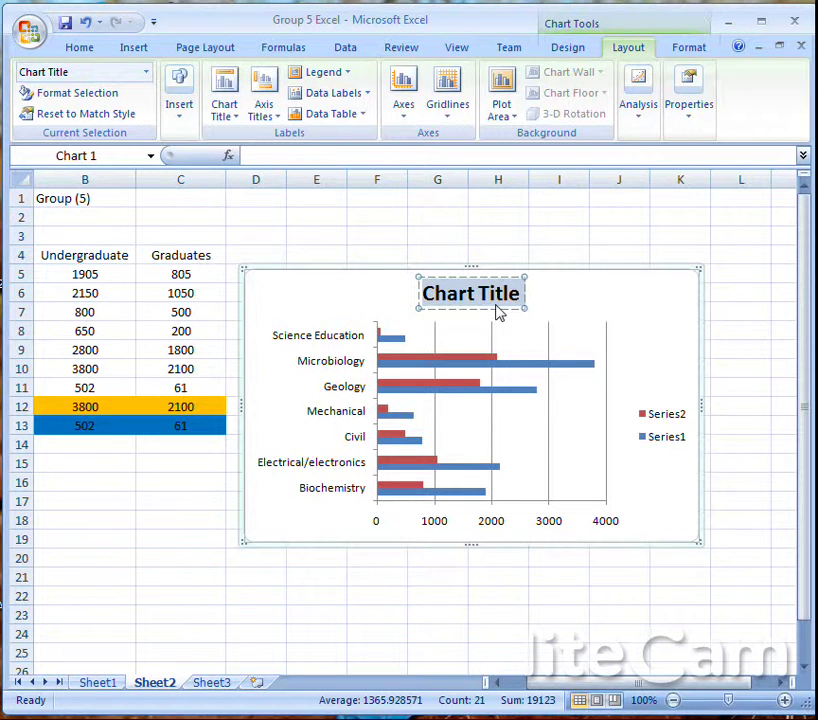
text(An)
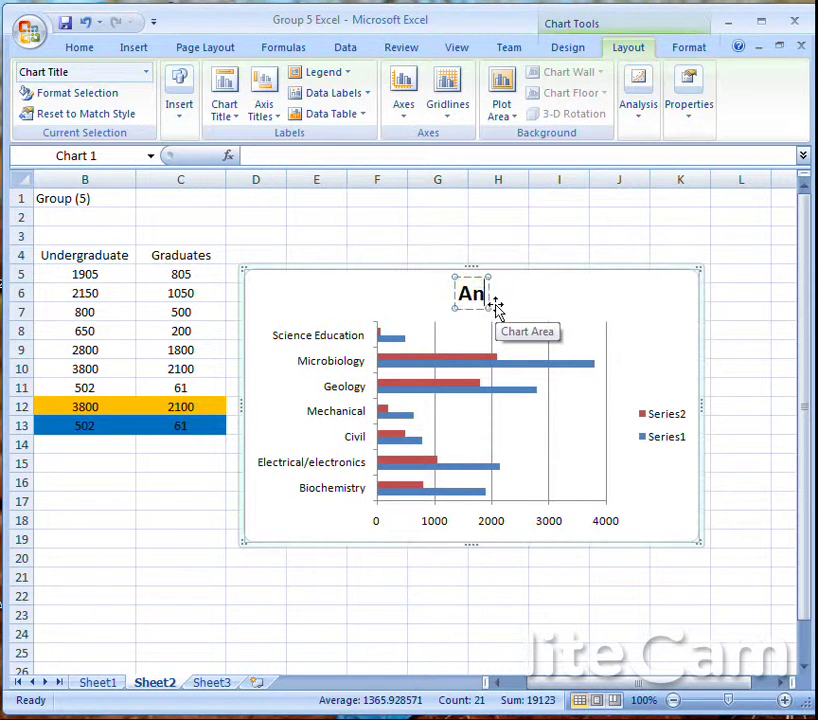
text(alysis)
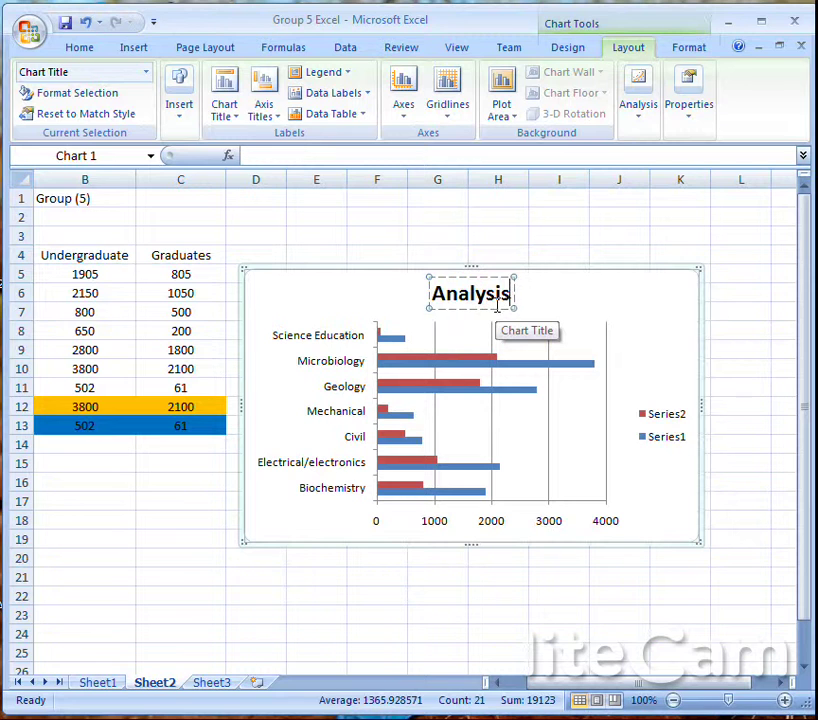
text( on Studen)
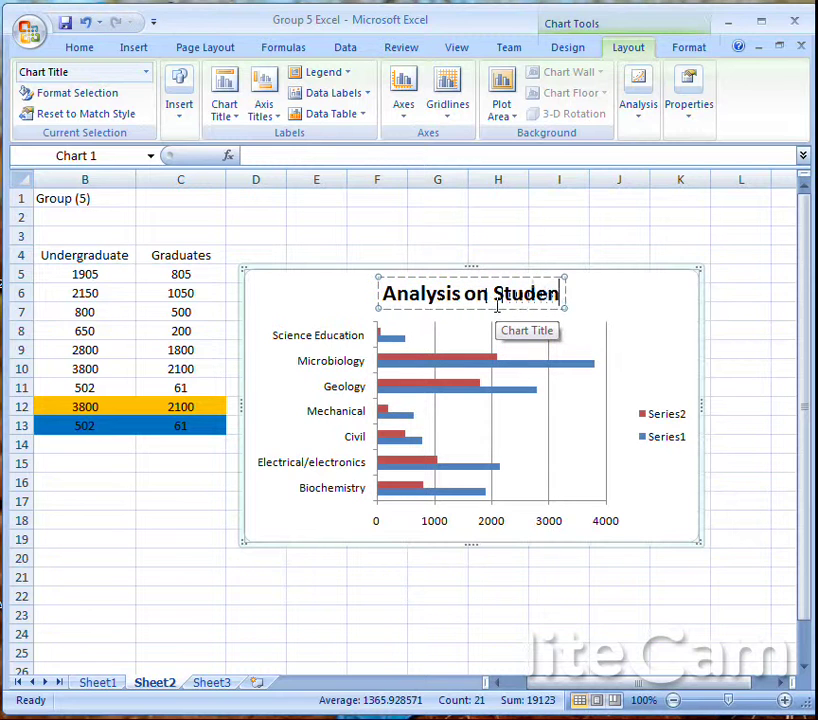
text(ts)
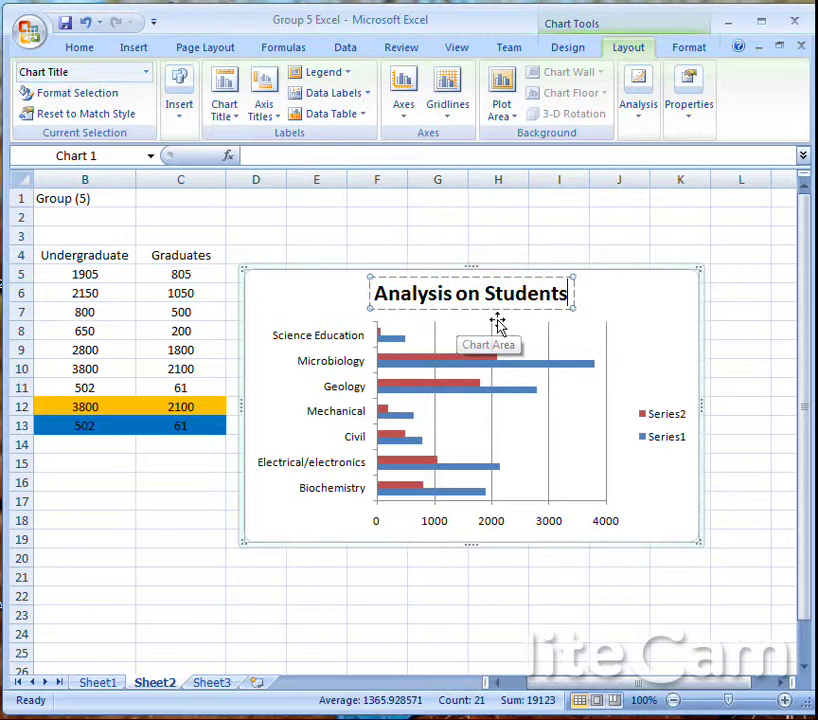
click(615, 292)
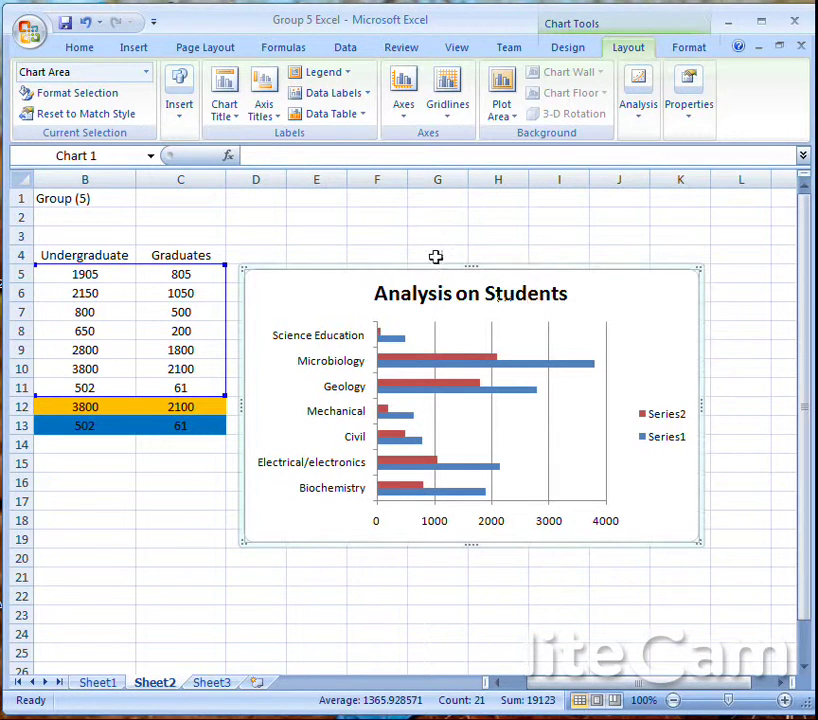
Add a 16 pt 'Bar chart' title below the horizontal axis, then enlarge the chart
click(279, 114)
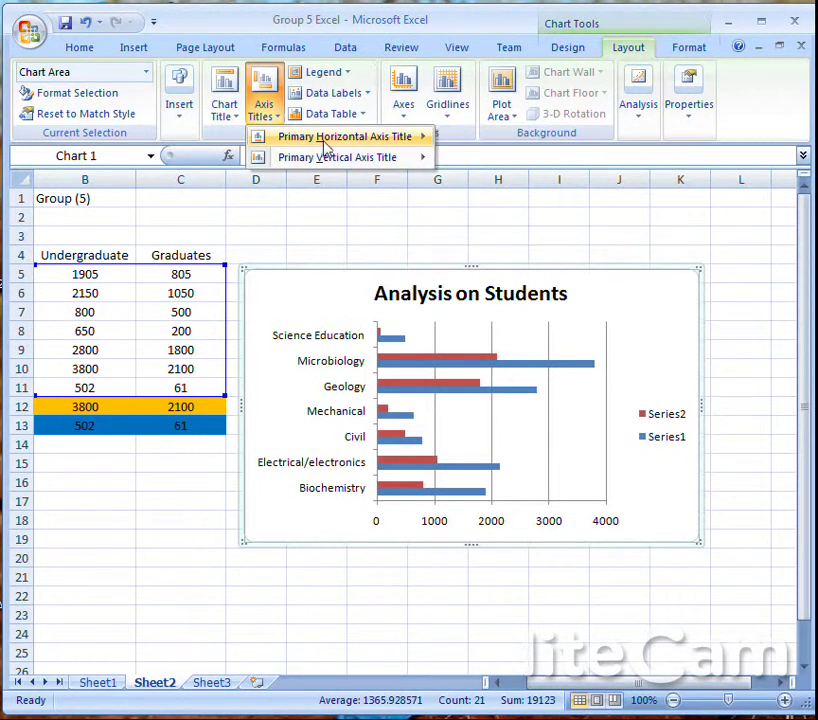
mouse_move(400, 142)
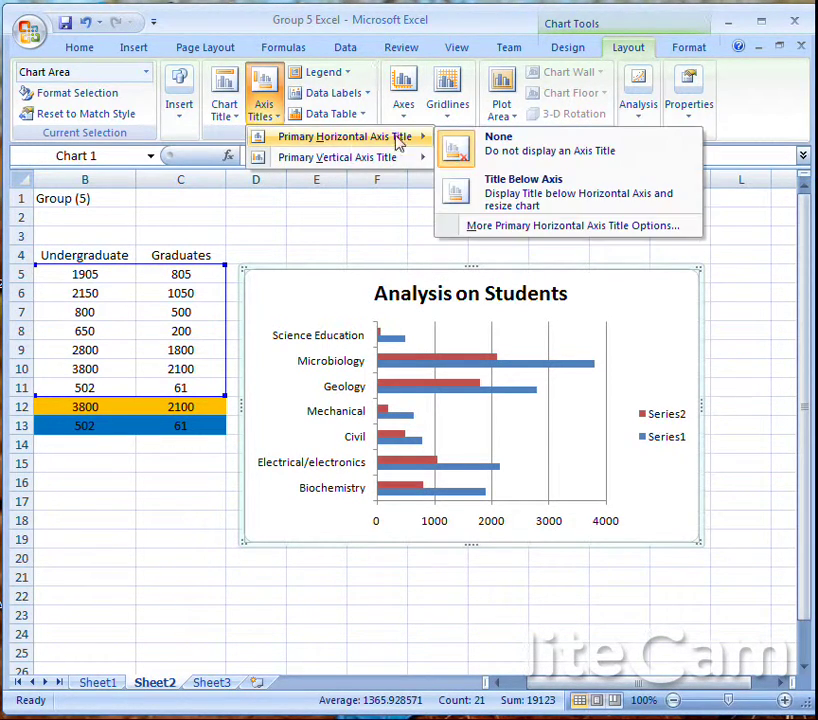
click(487, 195)
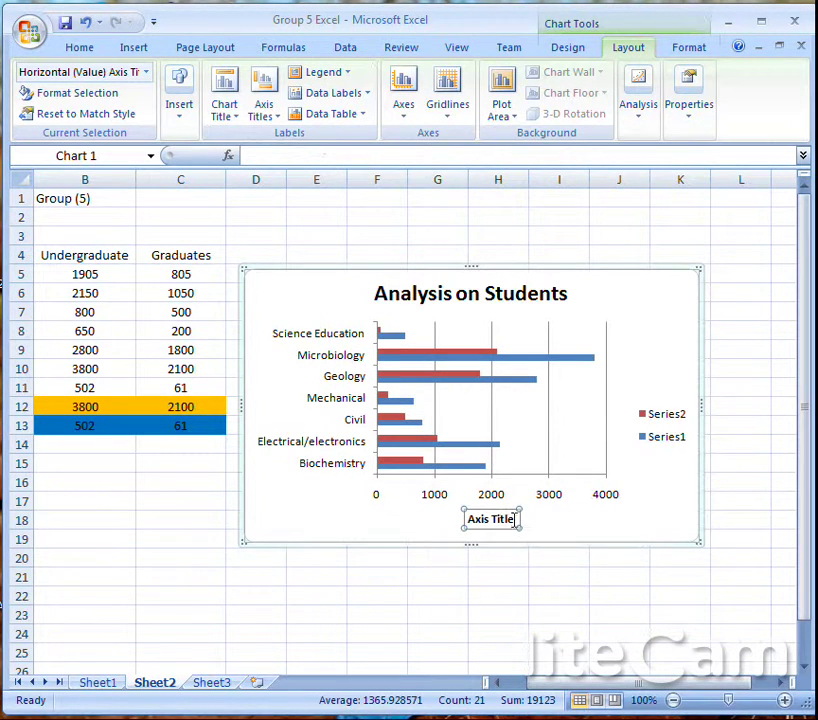
drag(512, 518, 467, 518)
text(B)
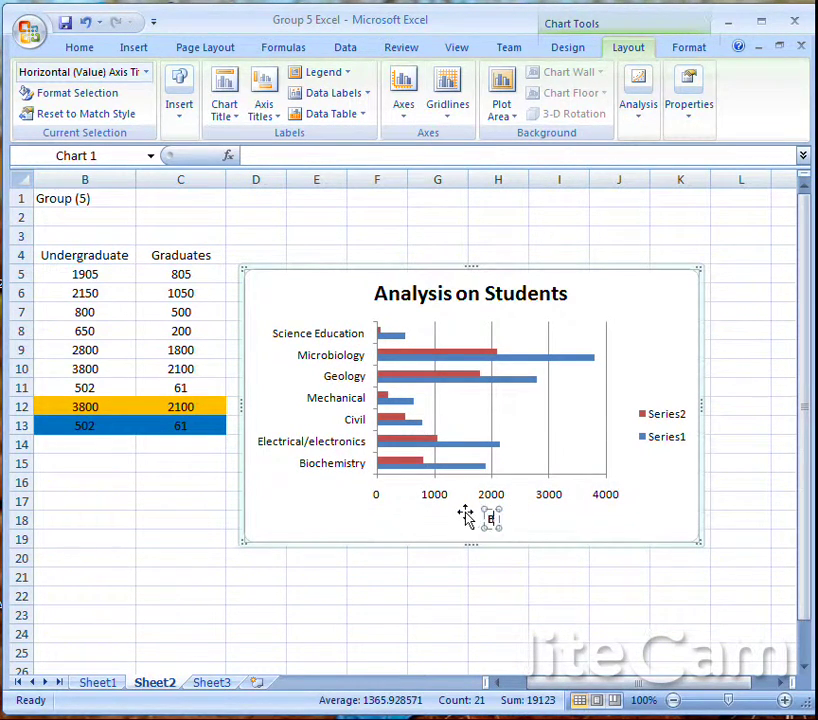
text(ar chart)
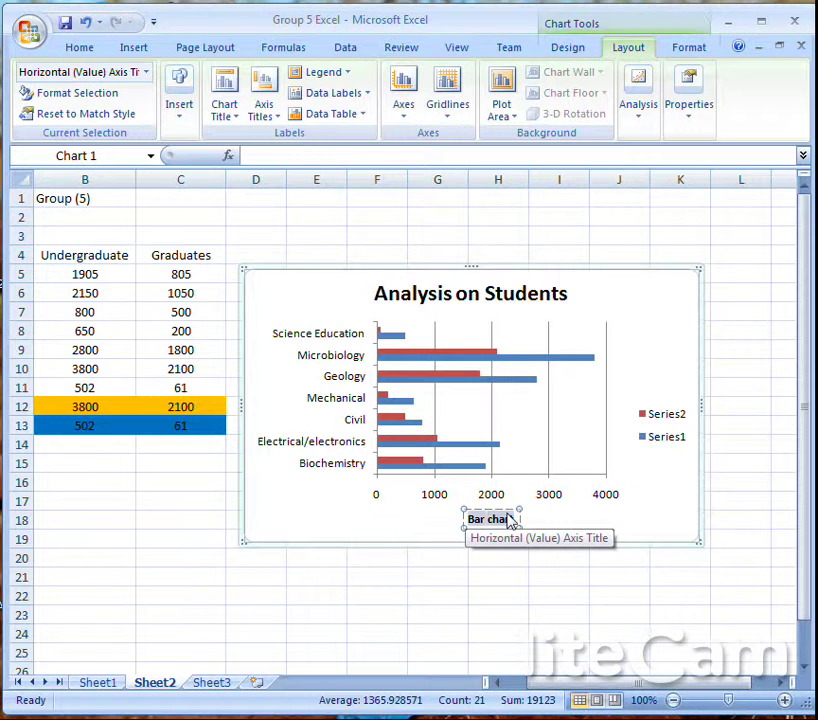
click(104, 48)
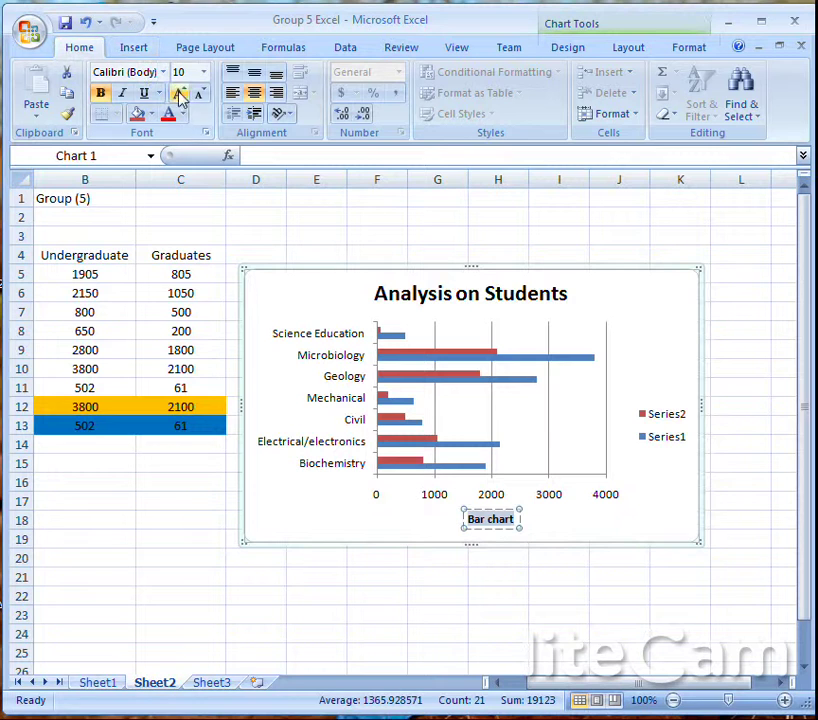
click(204, 73)
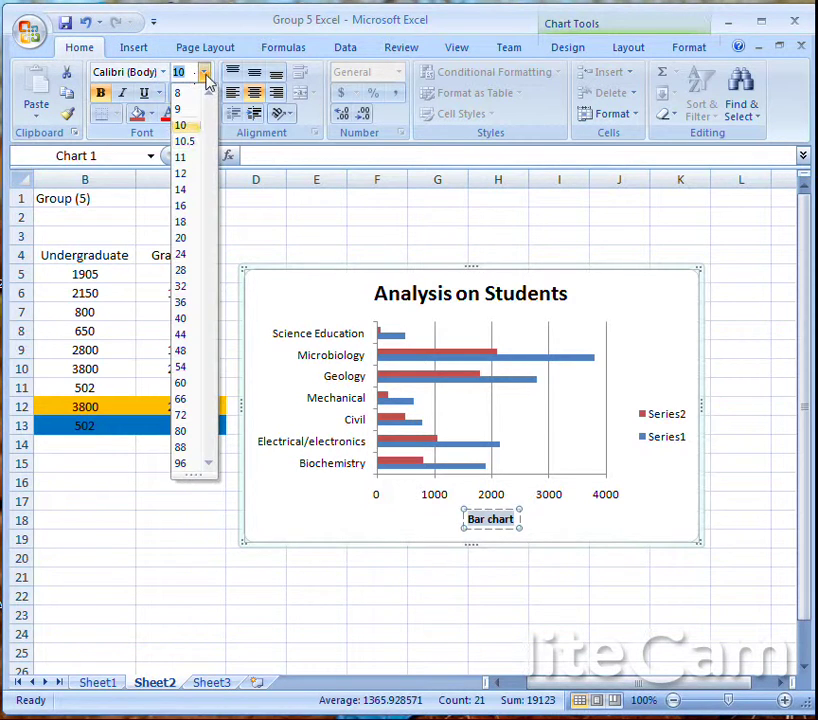
click(182, 205)
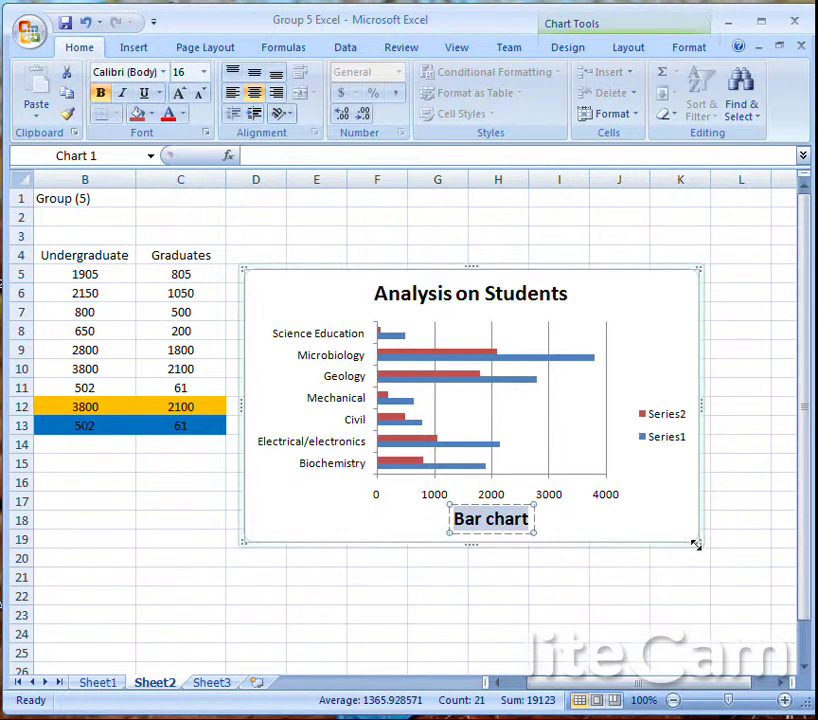
drag(699, 541, 732, 595)
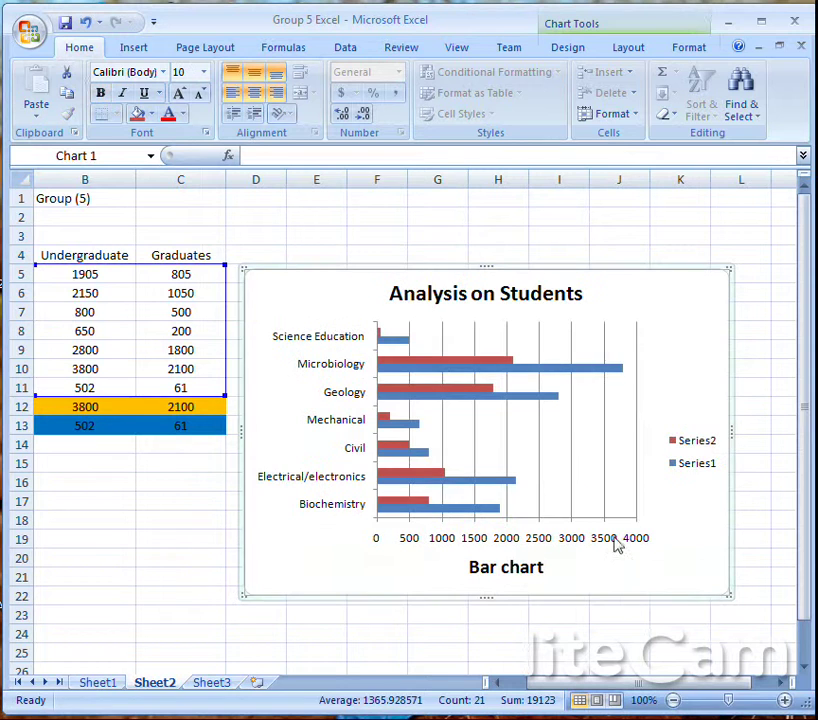
Widen the chart to the right and scroll the sheet horizontally to check the layout
drag(734, 432, 752, 441)
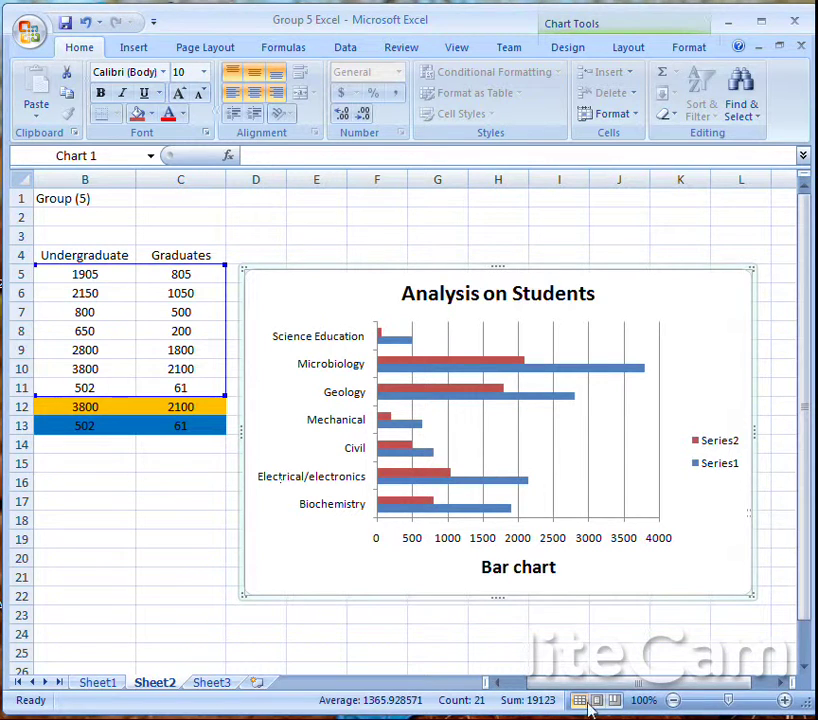
drag(578, 685, 548, 687)
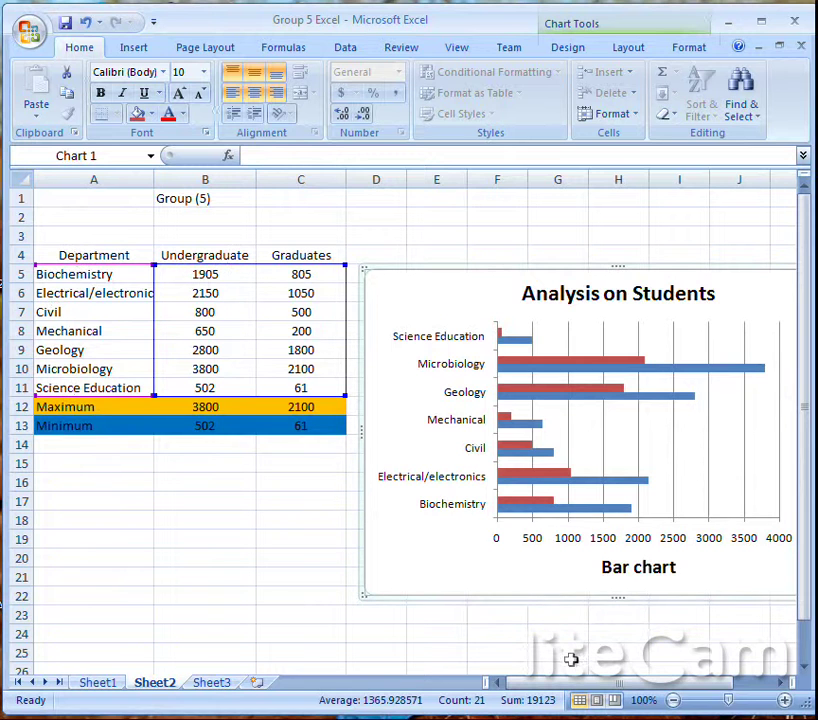
drag(568, 684, 610, 684)
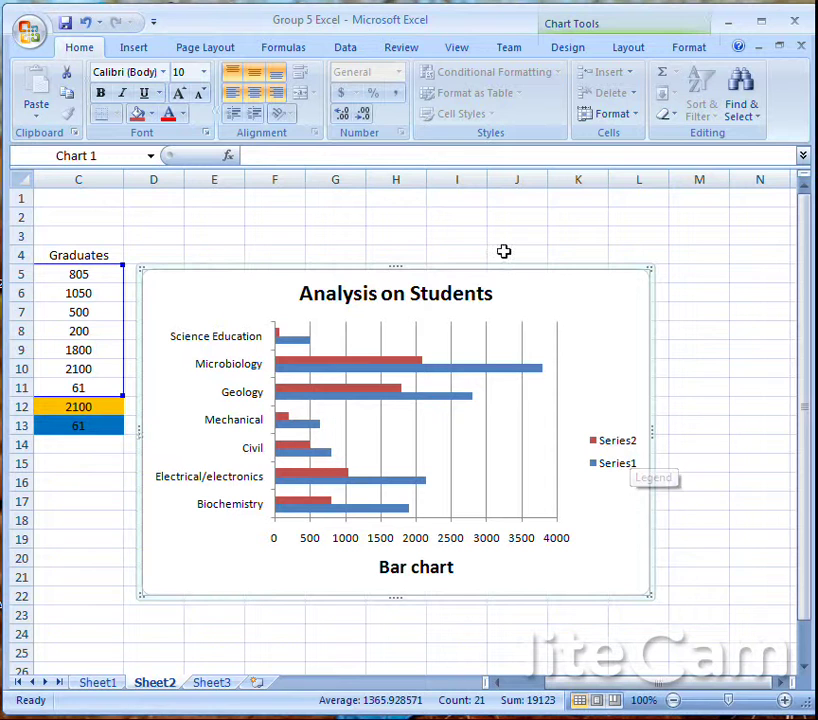
Delete the old chart and insert a new 2-D clustered bar chart from A4:C11
key(Delete)
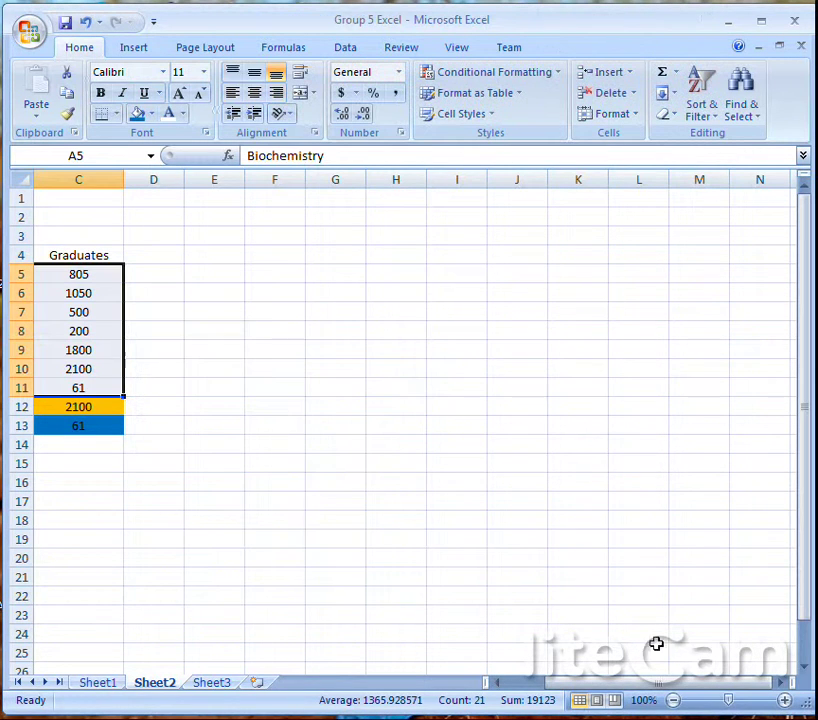
drag(637, 683, 600, 683)
drag(69, 257, 307, 381)
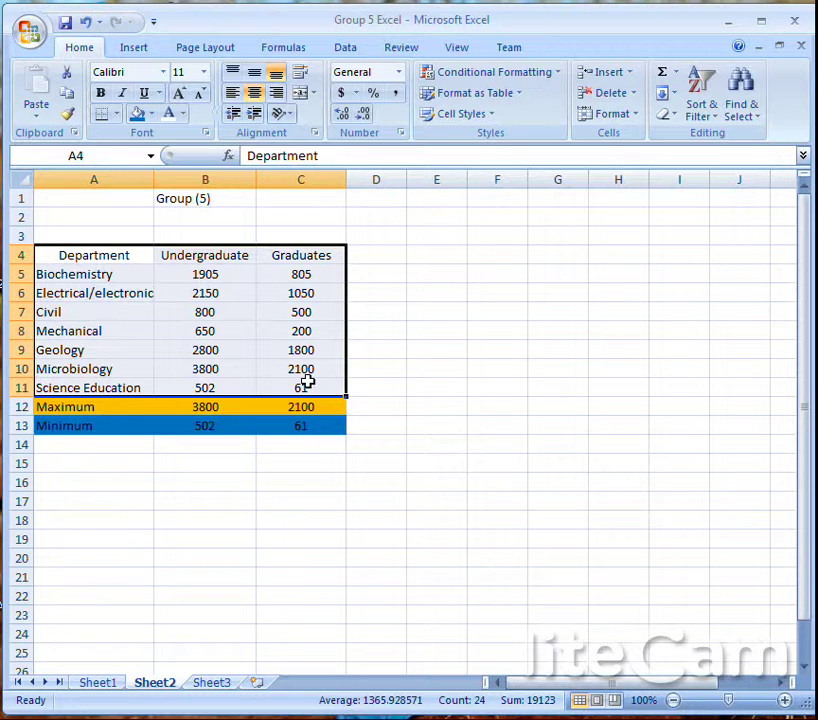
click(128, 49)
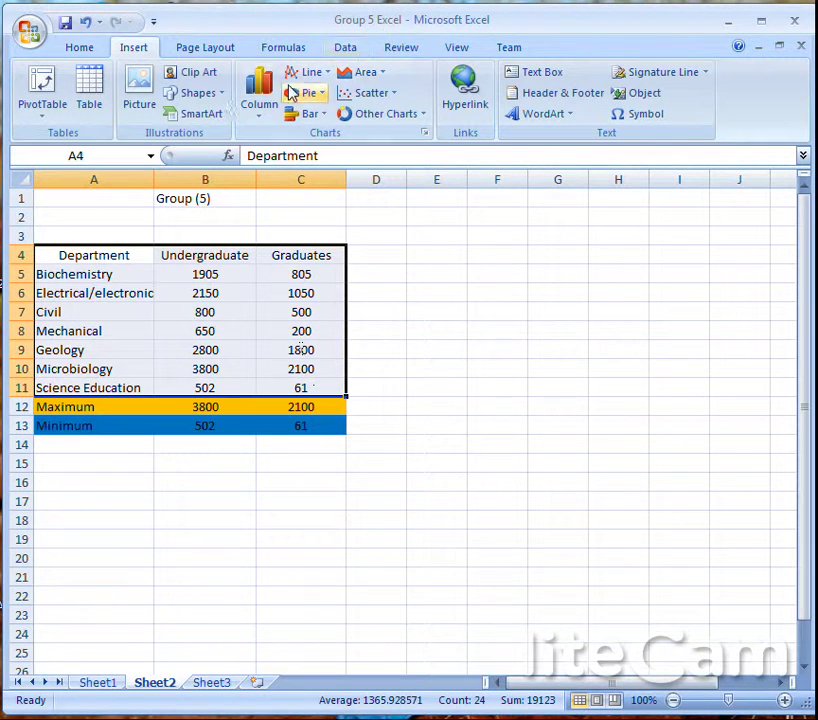
click(312, 115)
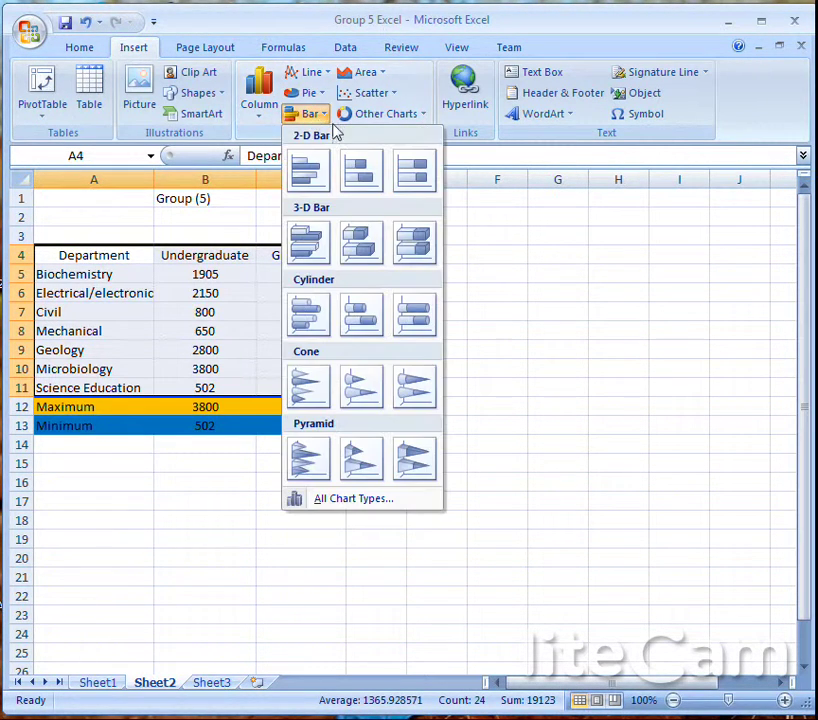
click(309, 167)
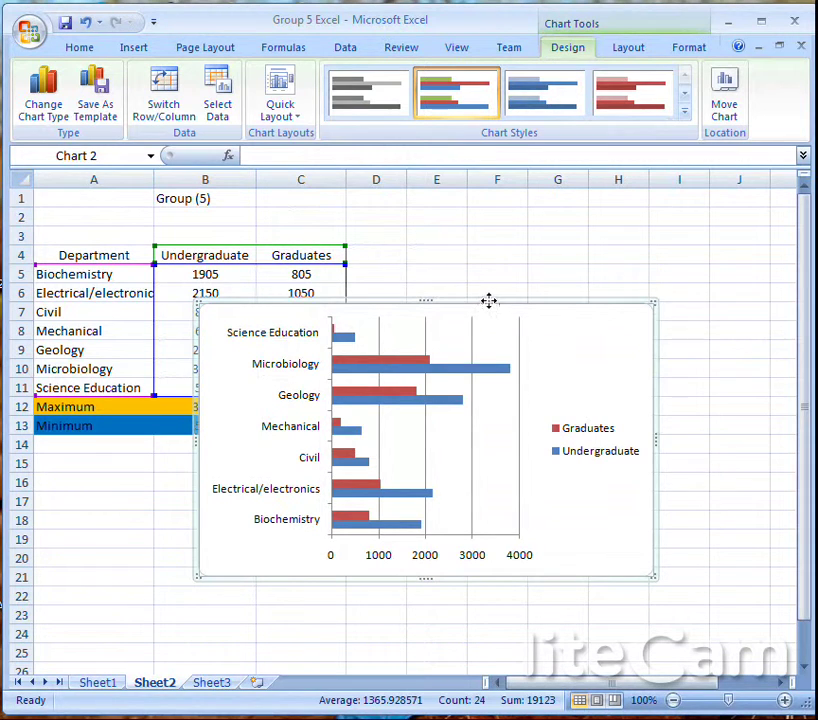
drag(489, 300, 658, 252)
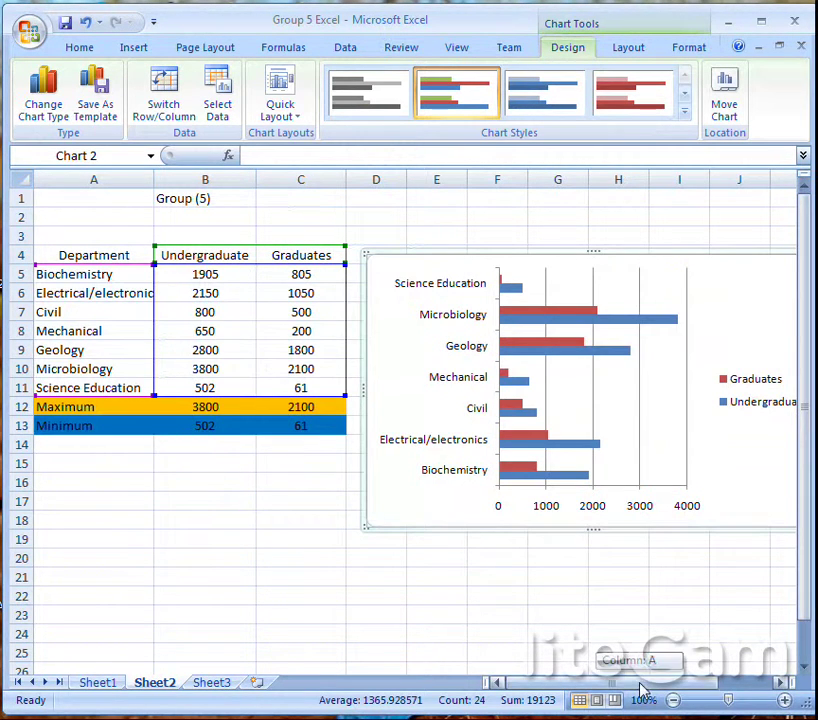
drag(641, 690, 661, 661)
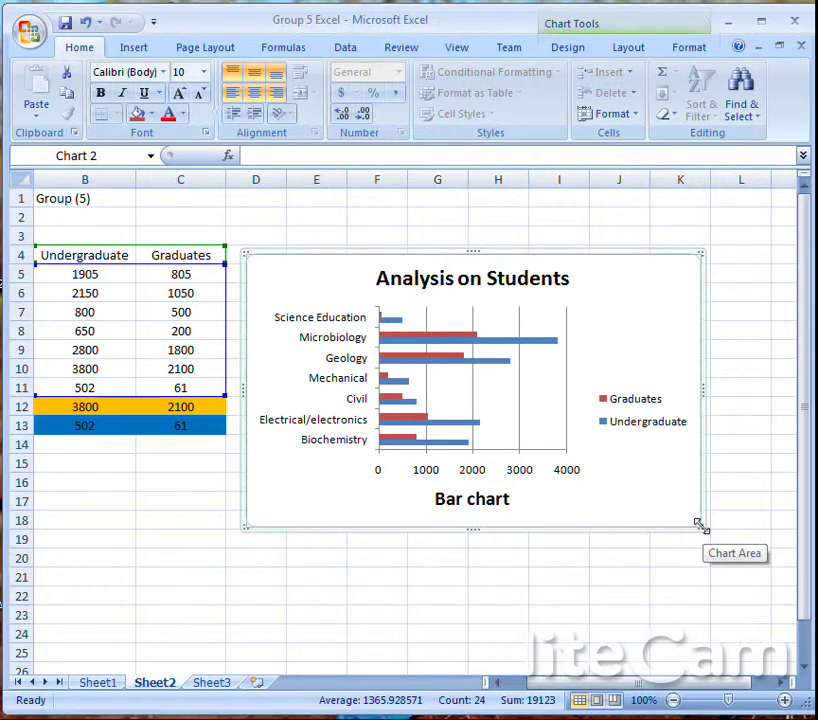
Enlarge the chart and apply the dark style with black background and red and blue bars
drag(698, 525, 741, 579)
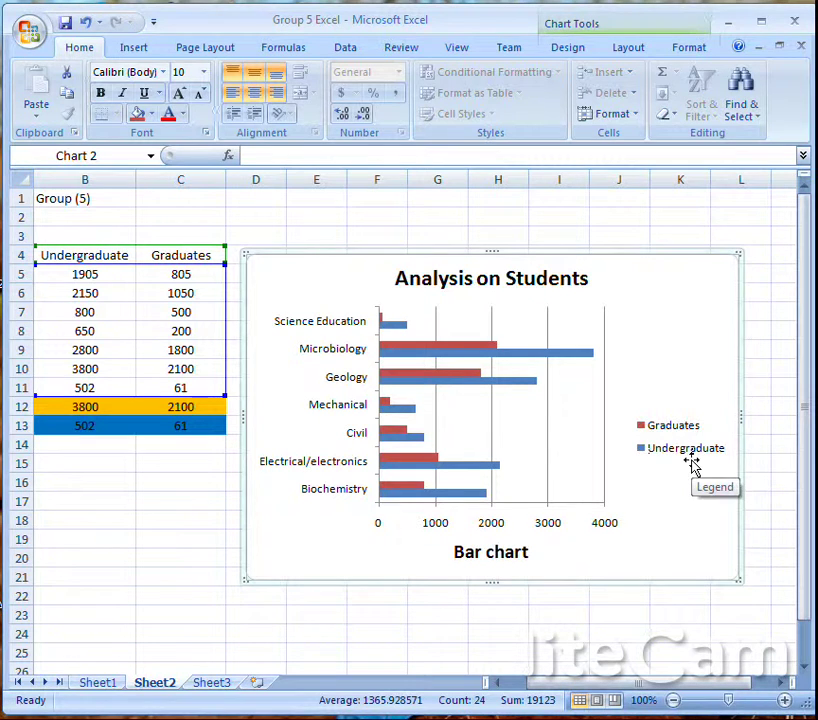
click(561, 50)
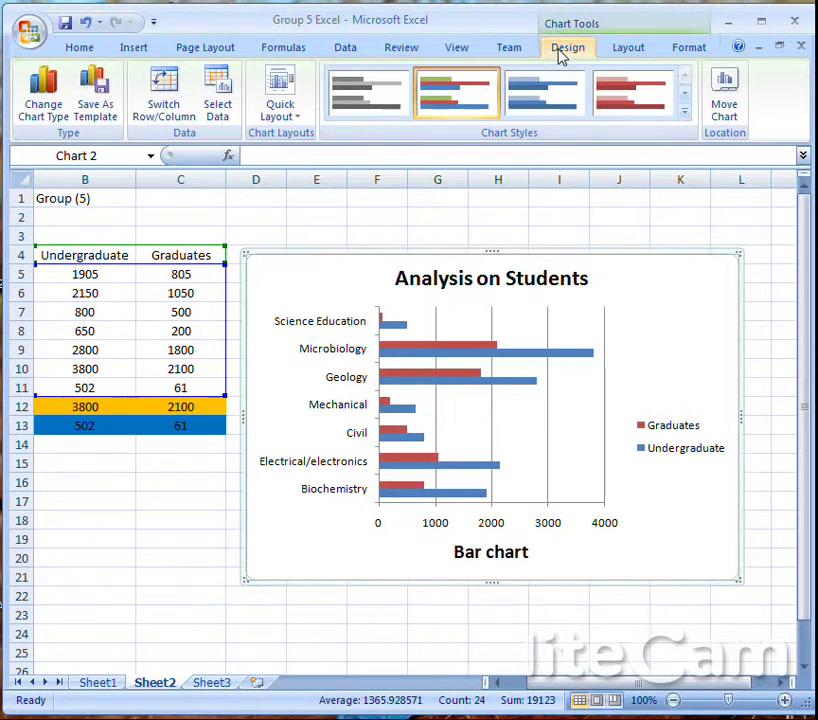
click(685, 113)
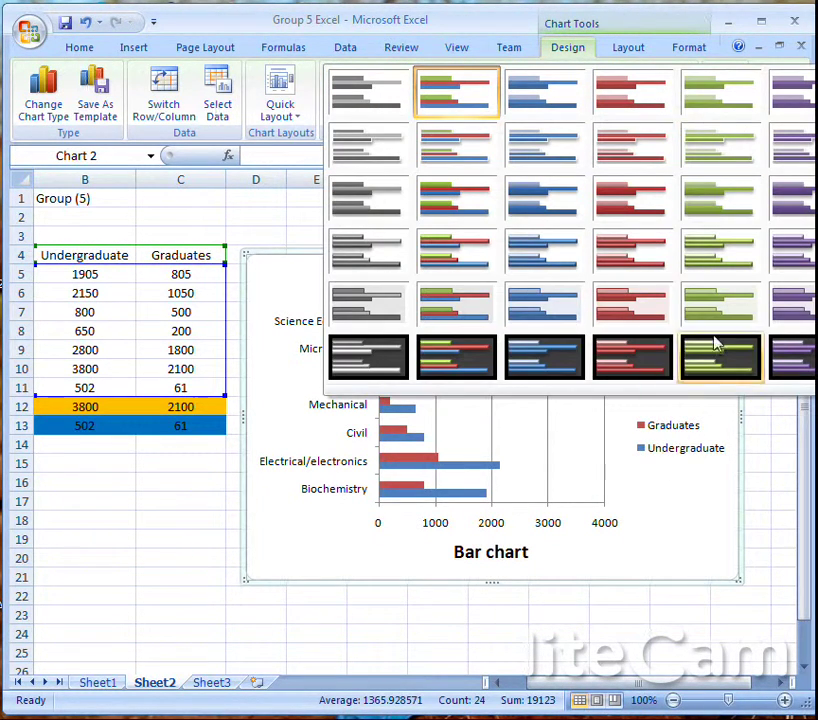
click(451, 364)
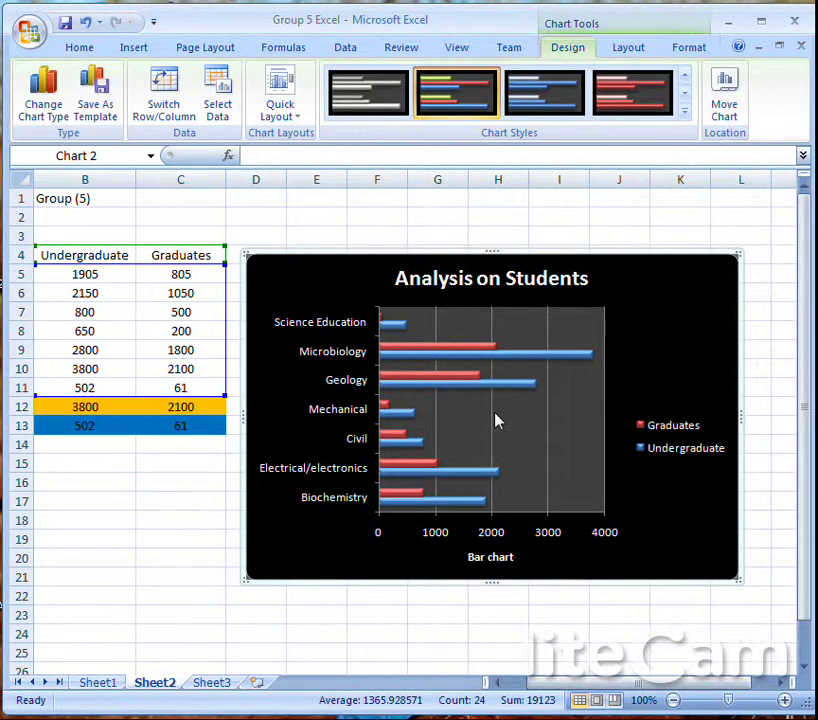
mouse_move(480, 356)
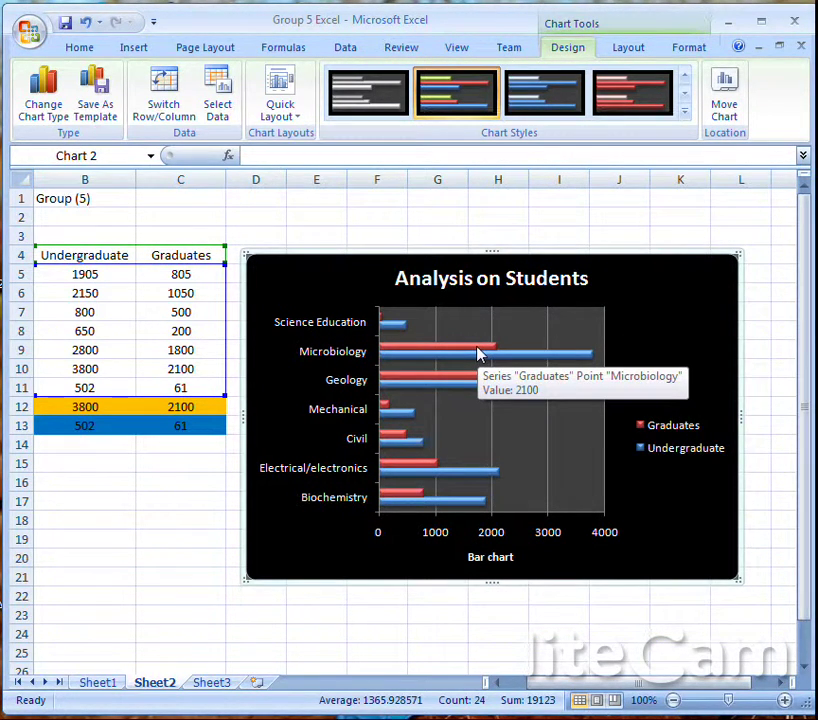
click(480, 356)
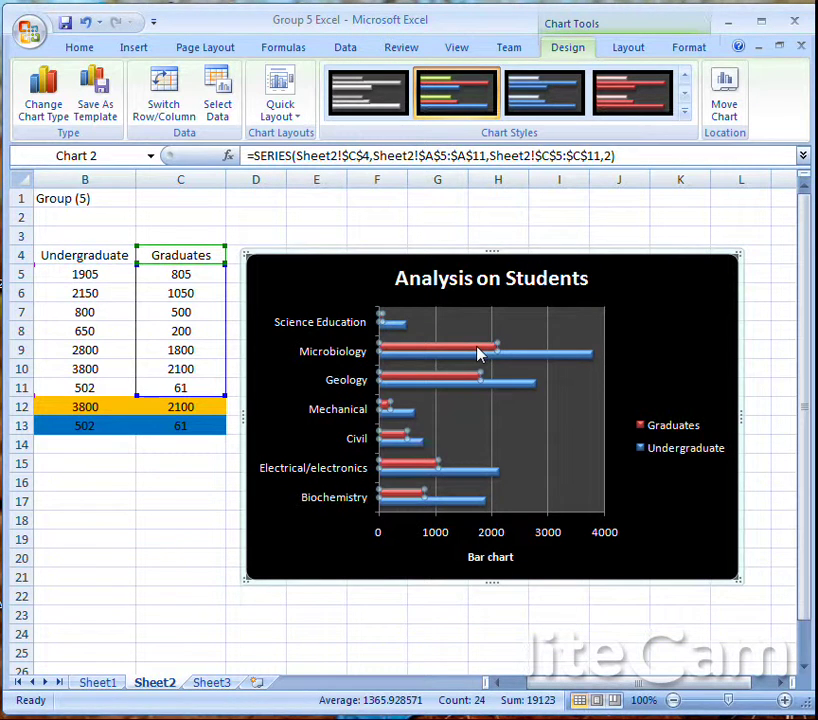
Add data labels to the Graduates series and then to the Undergraduate series
right_click(480, 355)
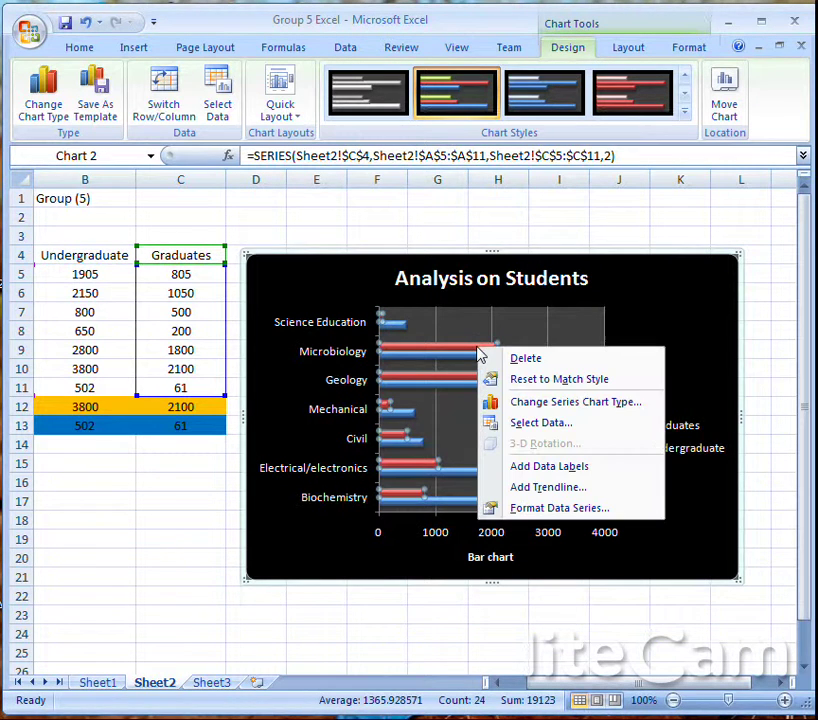
click(557, 470)
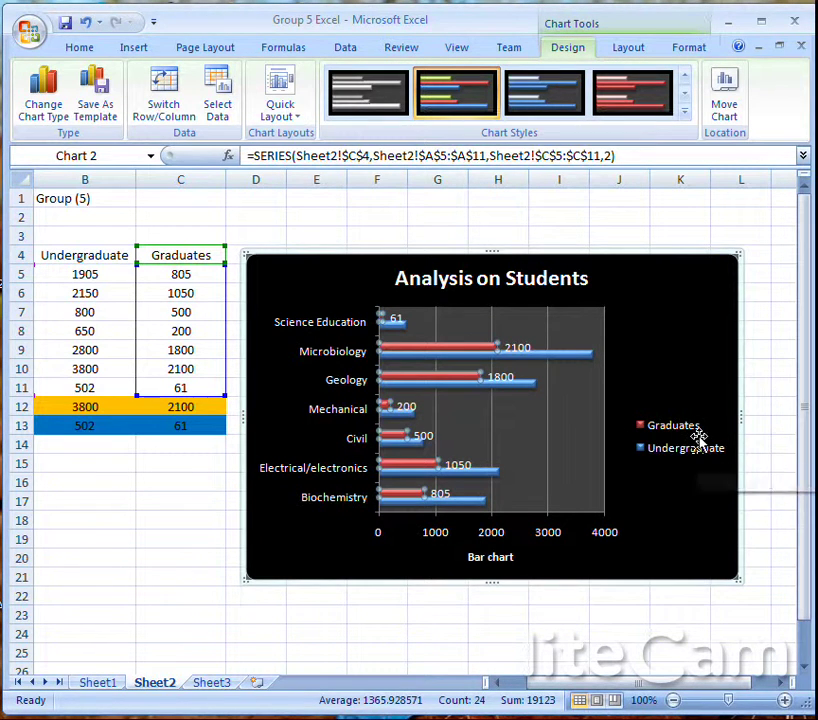
click(569, 362)
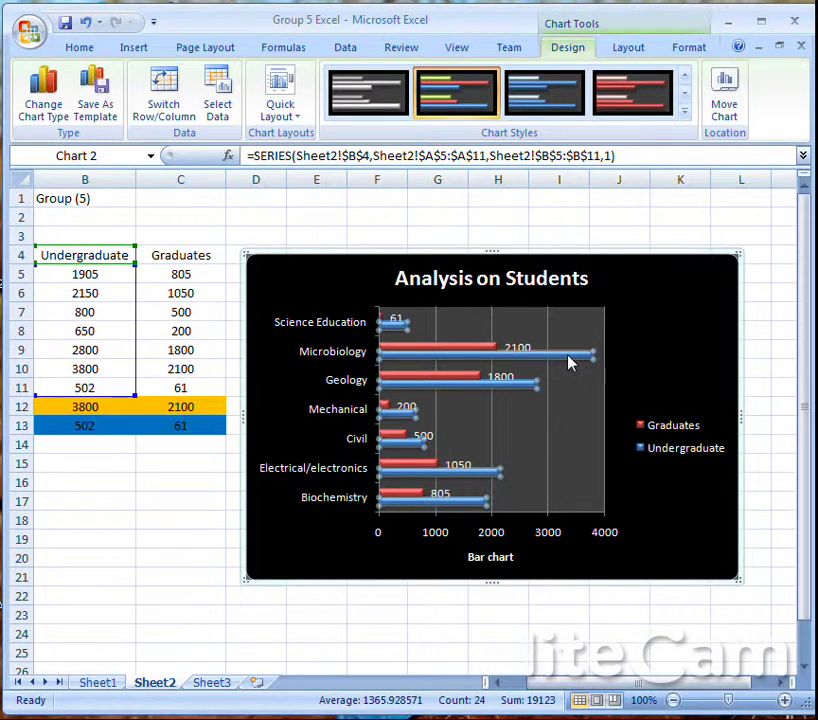
right_click(569, 362)
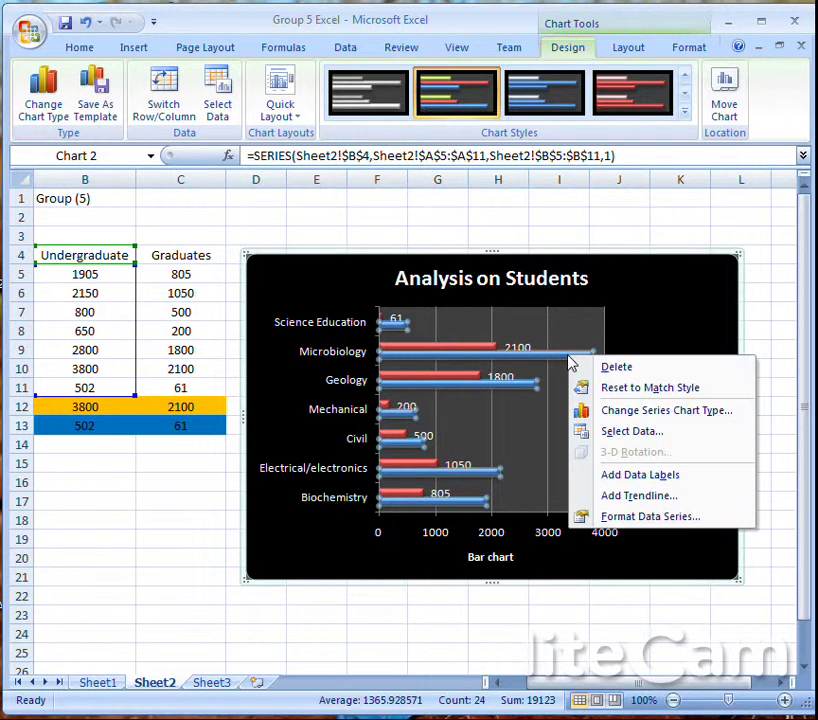
click(632, 476)
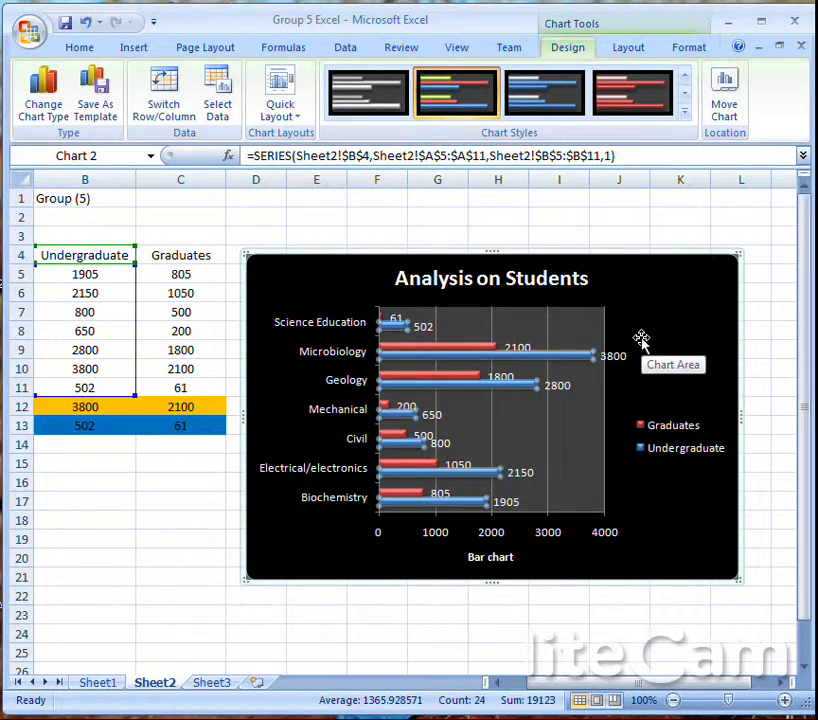
Set the Undergraduate data labels to Outside End, after trying Center and Inside Base
click(626, 52)
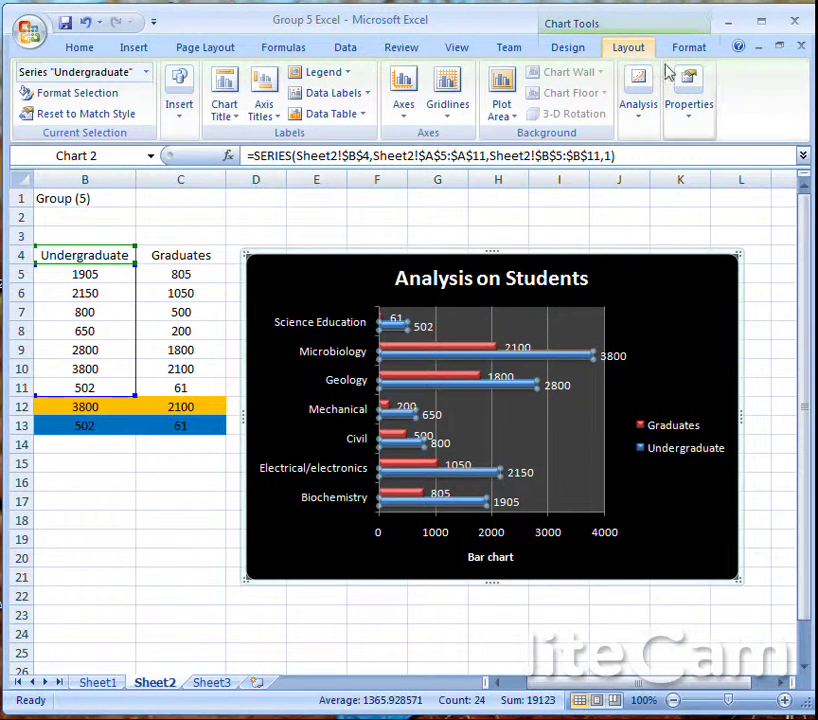
click(367, 100)
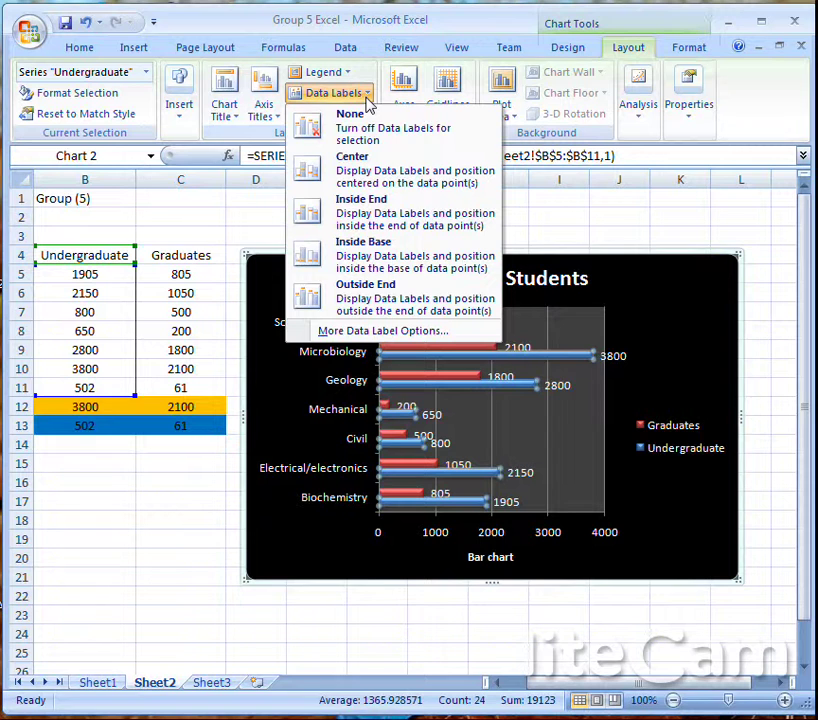
click(372, 178)
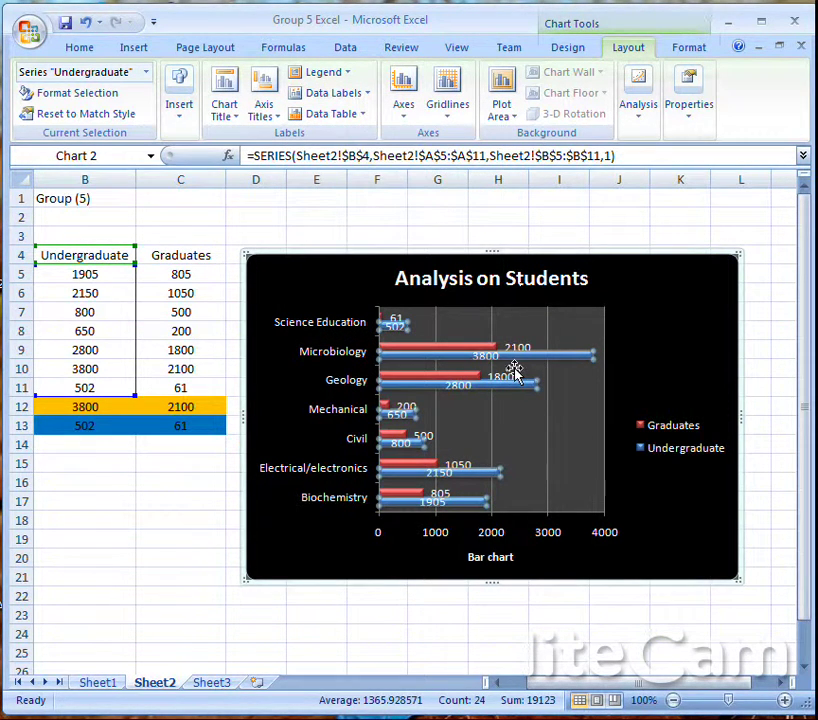
click(368, 93)
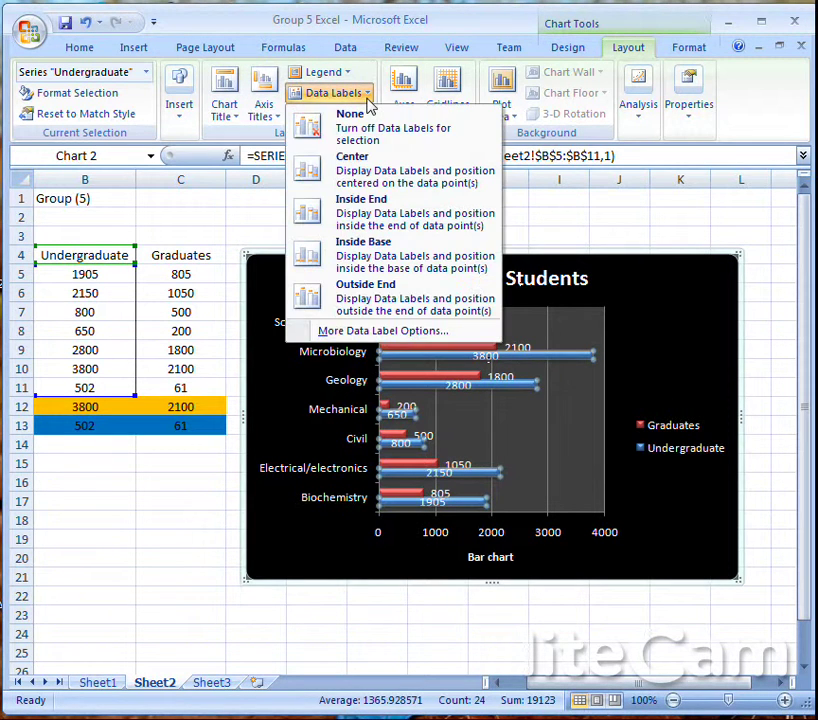
click(399, 230)
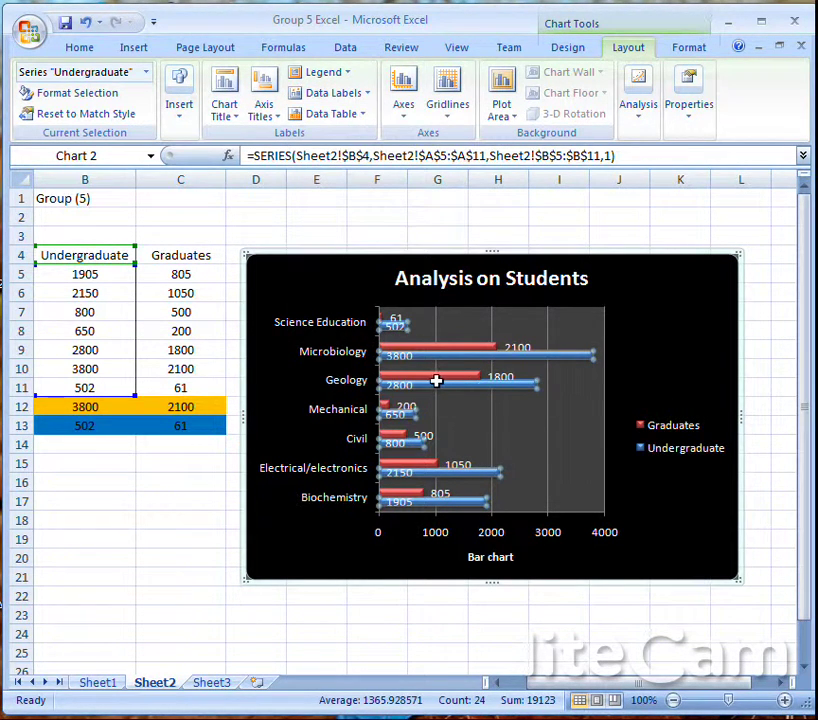
click(368, 93)
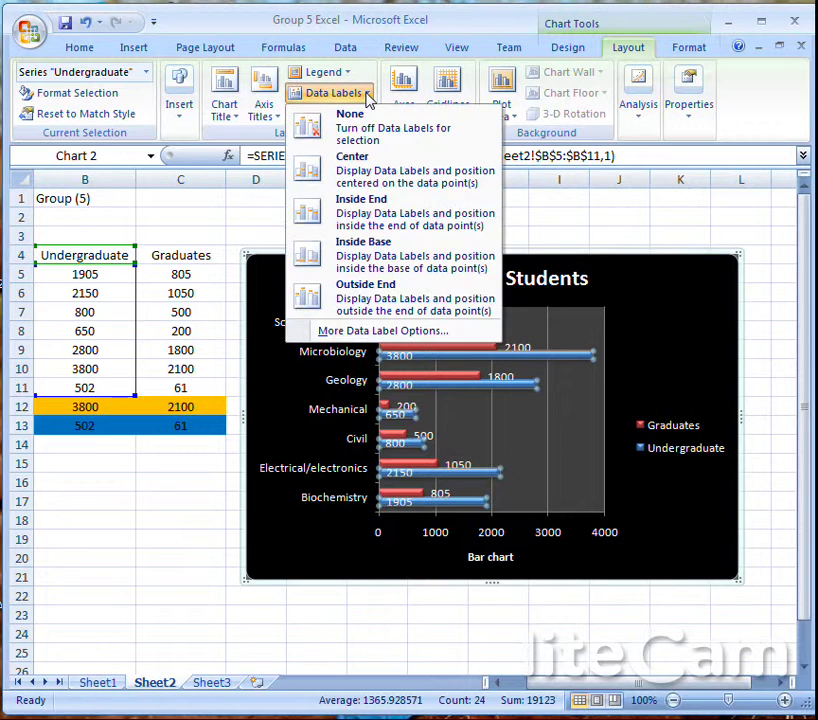
click(363, 303)
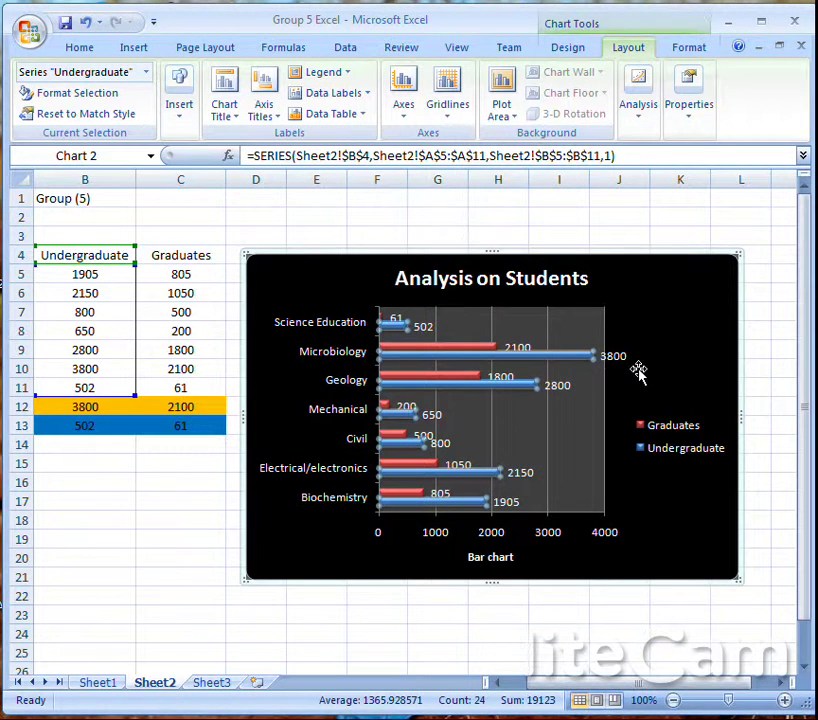
Set the Graduates data labels to Outside End as well, then select the whole chart
click(477, 350)
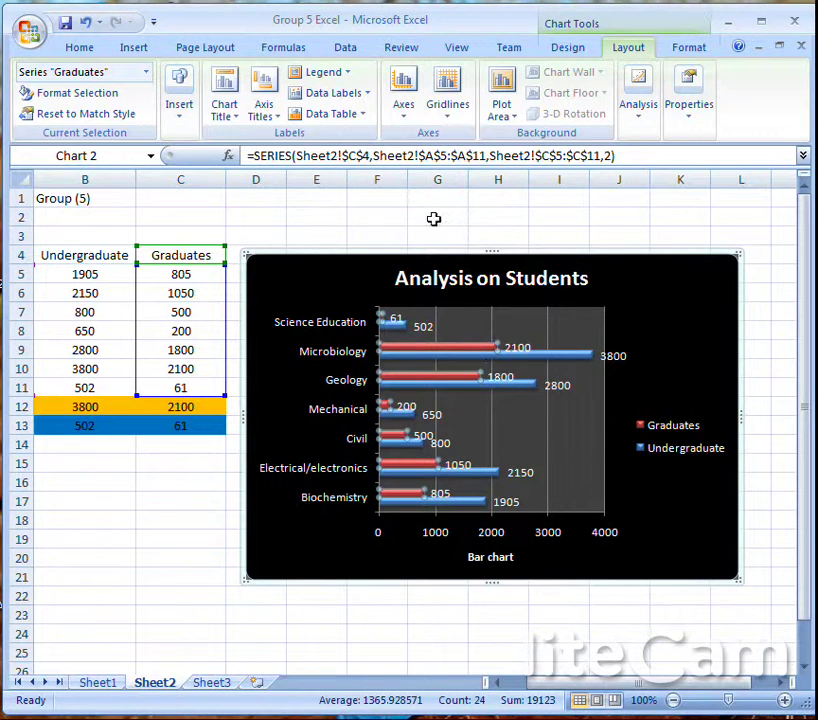
click(355, 93)
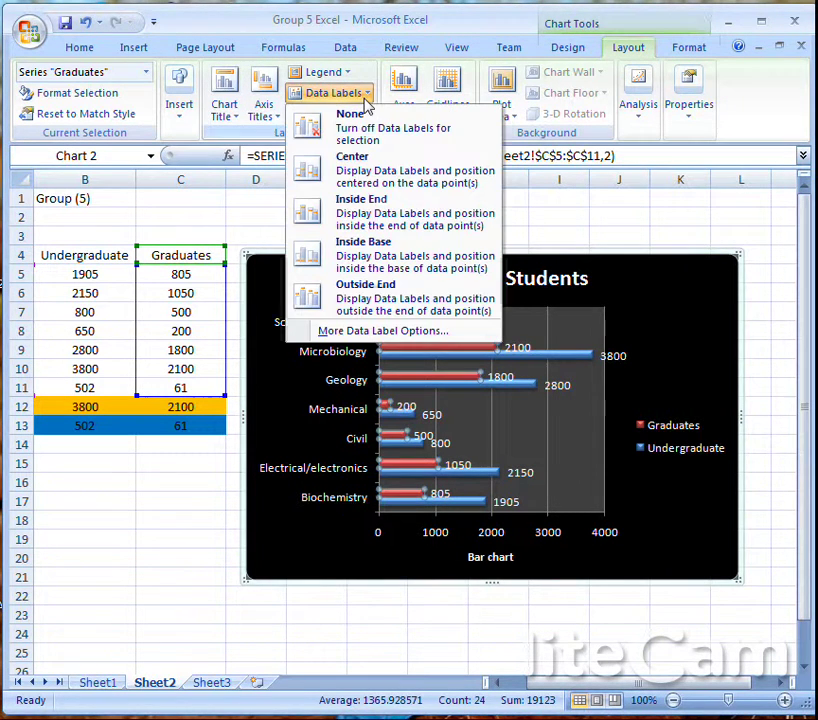
click(355, 209)
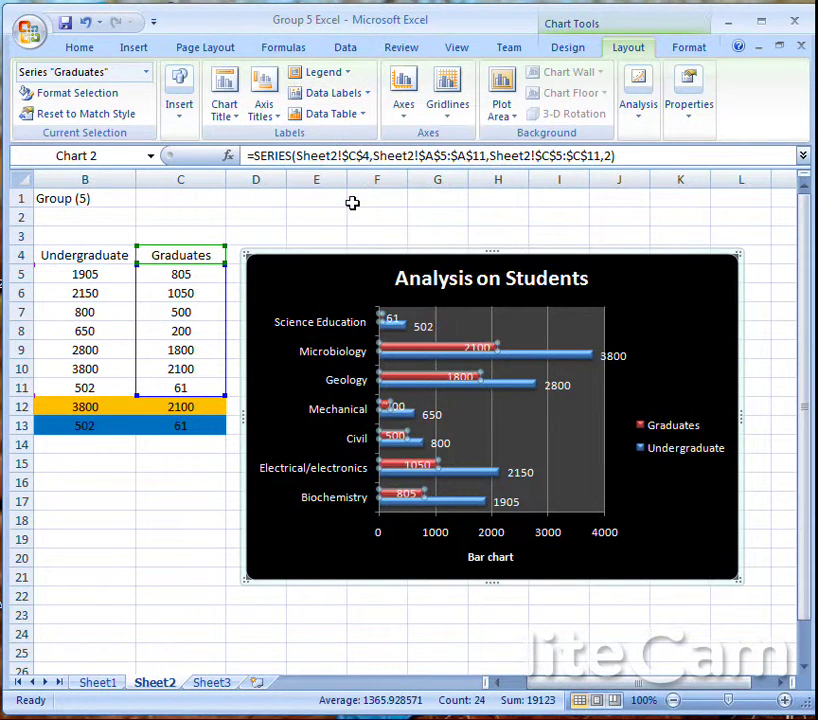
click(355, 93)
click(352, 170)
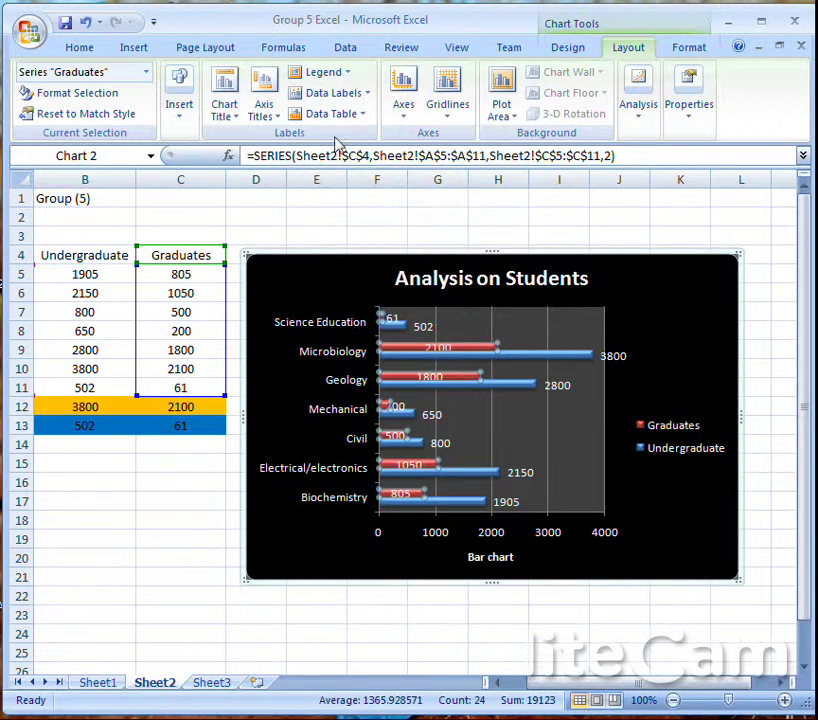
click(360, 93)
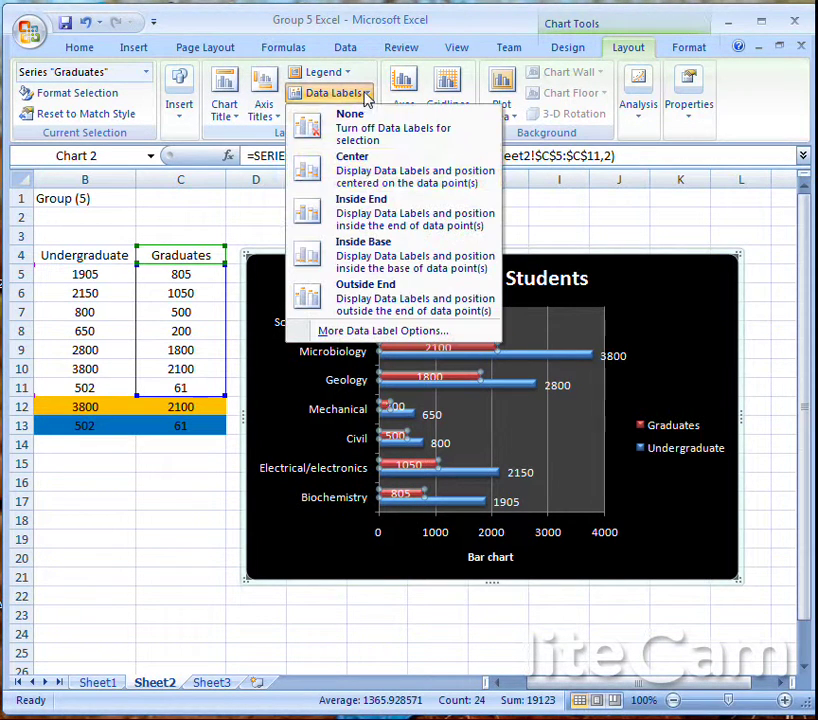
click(385, 295)
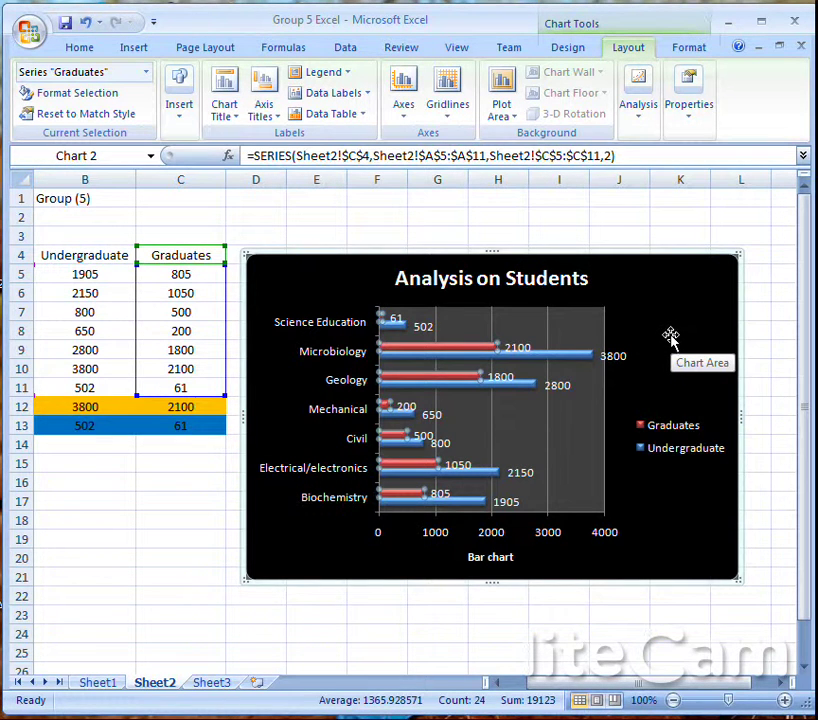
click(670, 338)
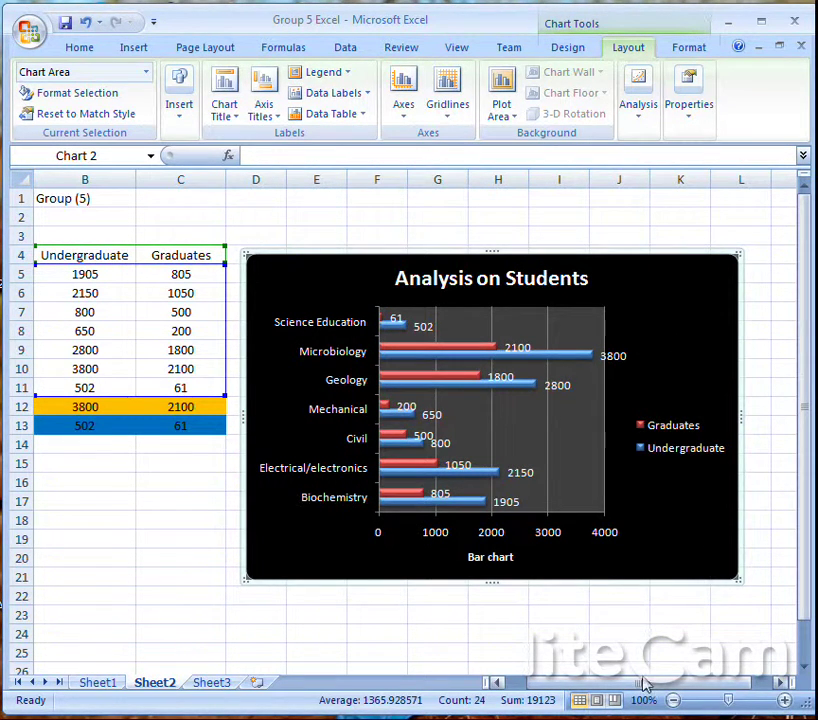
Scroll the sheet left to show column A with the Maximum and Minimum rows
drag(645, 684, 621, 685)
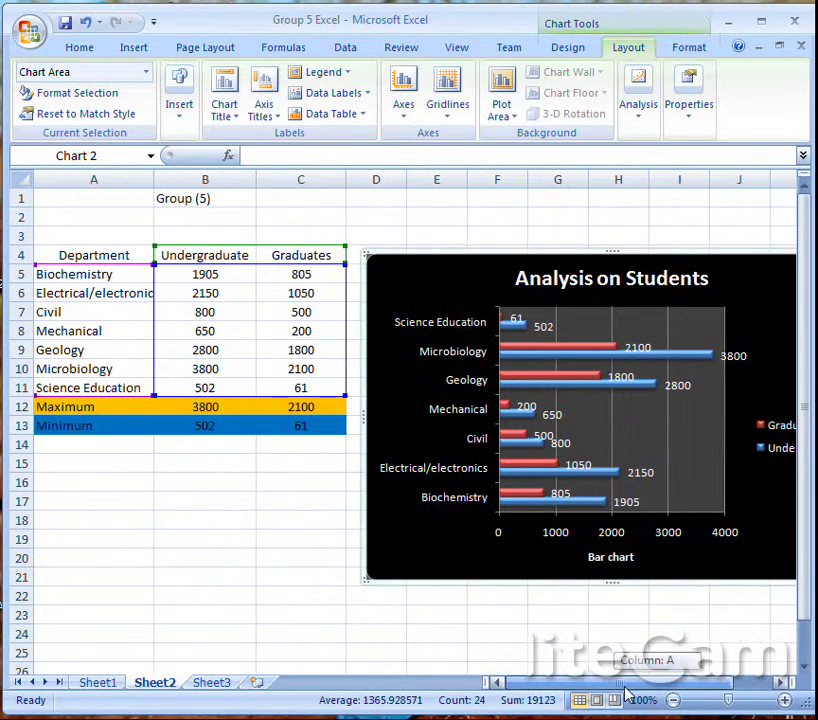